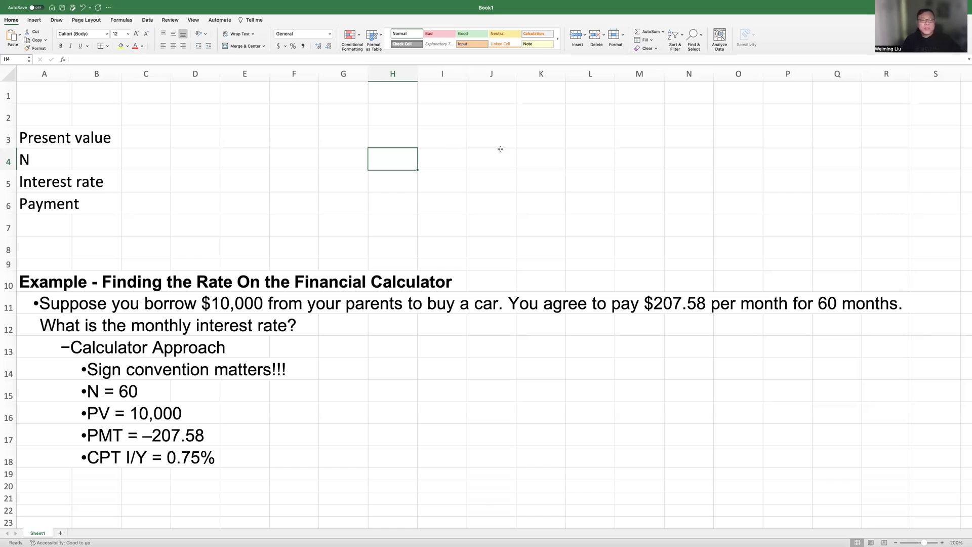
Enter the label PV in cell L13 and the amount 10,000 beside it in M13.
{"action": "left_click", "coordinate": [332, 199]}
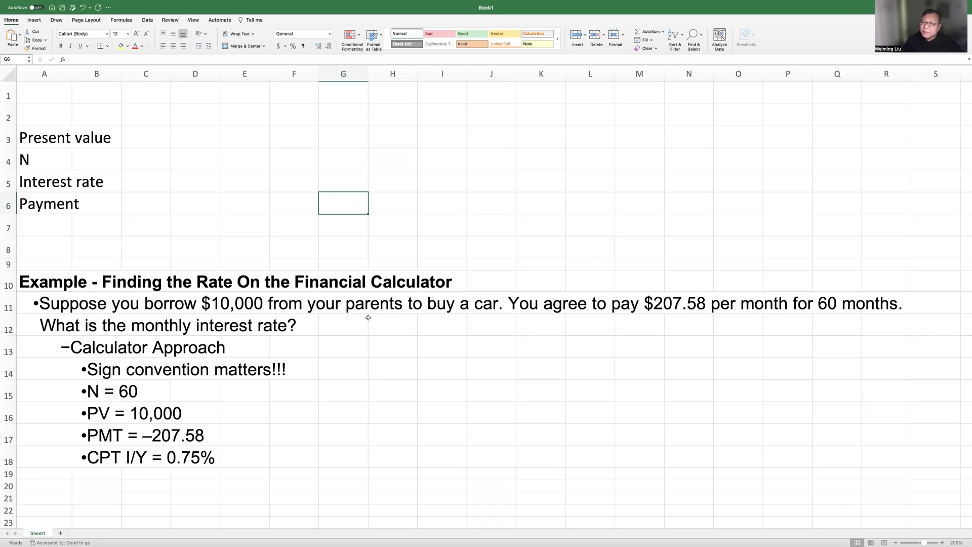
{"action": "left_click", "coordinate": [590, 354]}
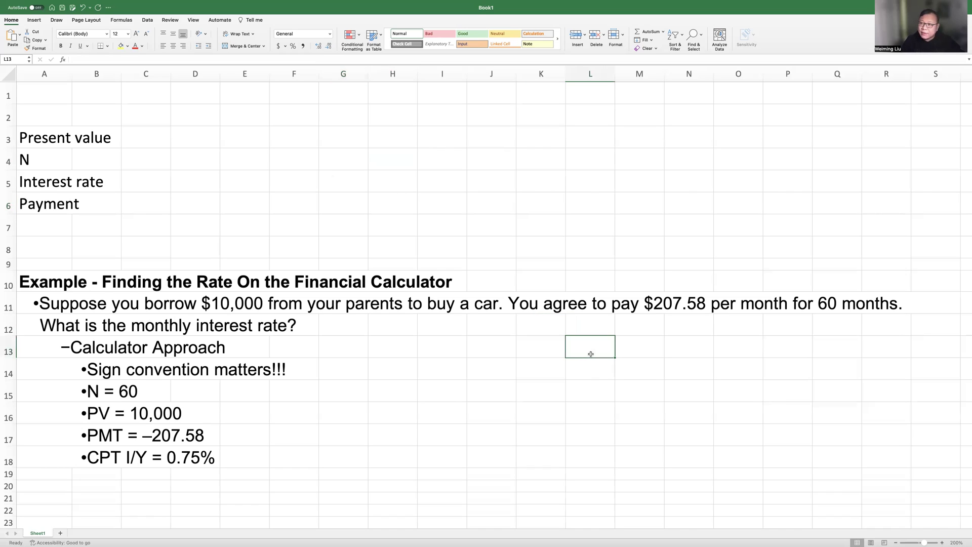
{"action": "double_click", "coordinate": [590, 354]}
{"action": "type", "text": "PV"}
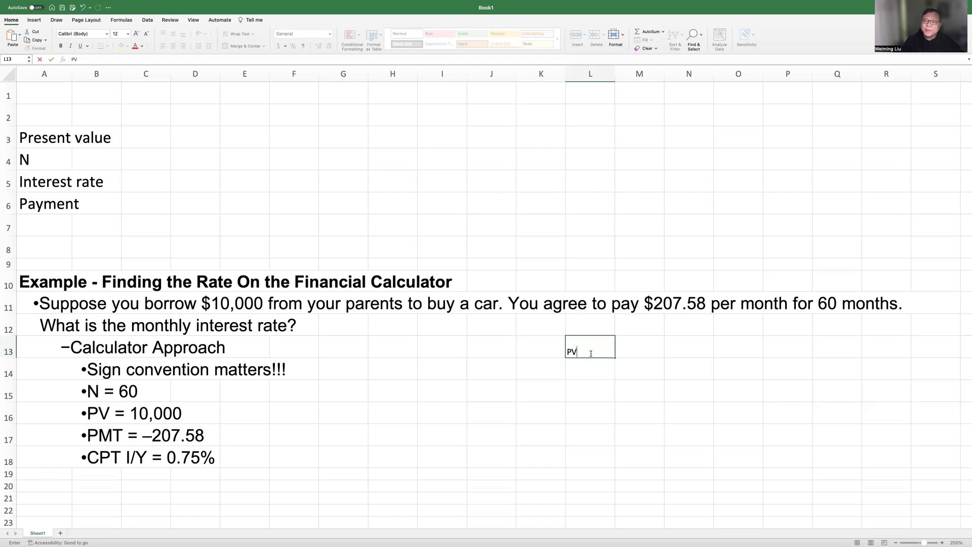
{"action": "left_click", "coordinate": [628, 353]}
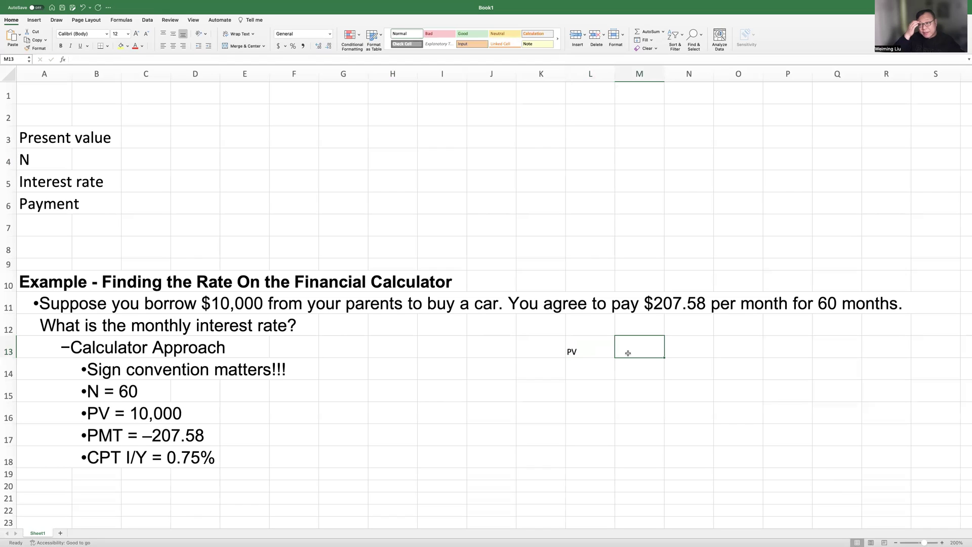
{"action": "type", "text": "10,000"}
{"action": "left_click", "coordinate": [638, 367]}
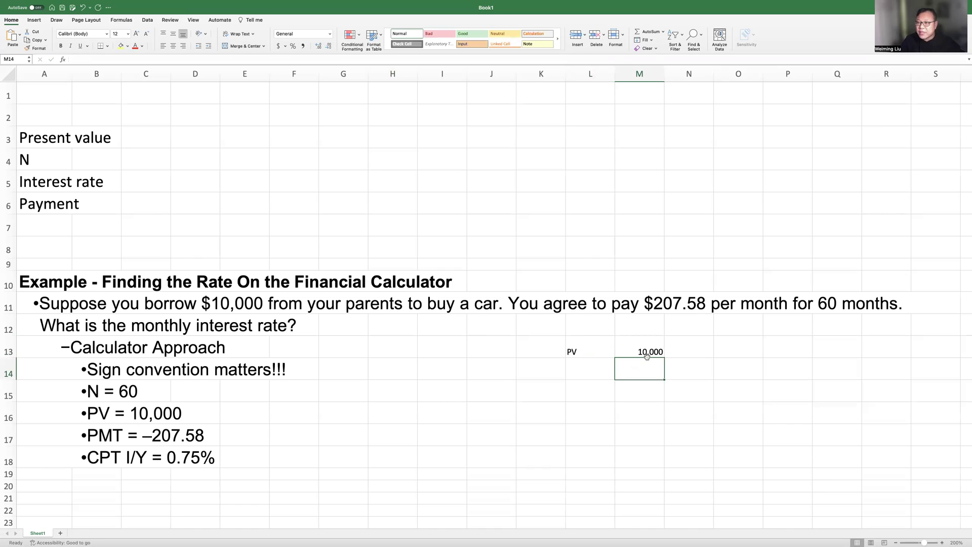
Set the font size of the PV label and its amount in L13:M13 to 28.
{"action": "left_click", "coordinate": [593, 362]}
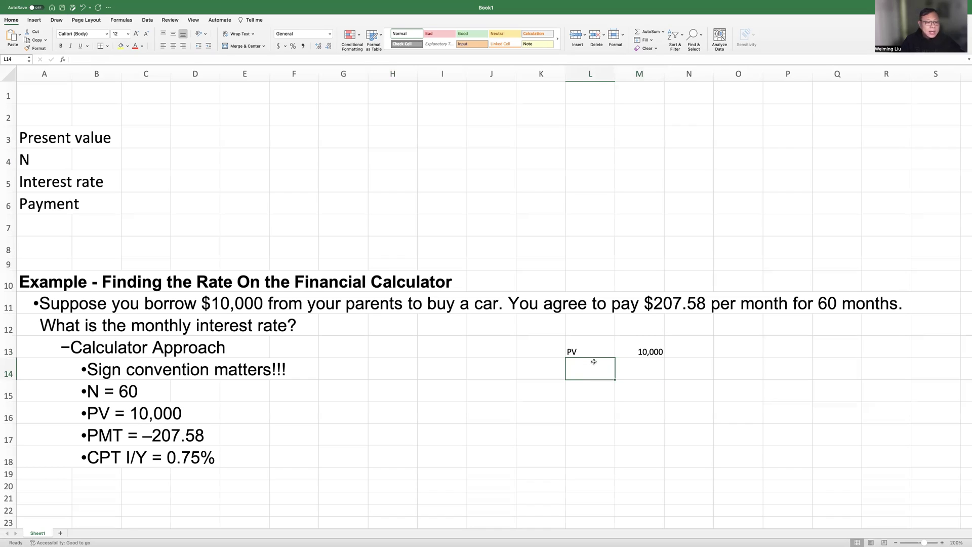
{"action": "left_click_drag", "start_coordinate": [613, 350], "coordinate": [630, 350]}
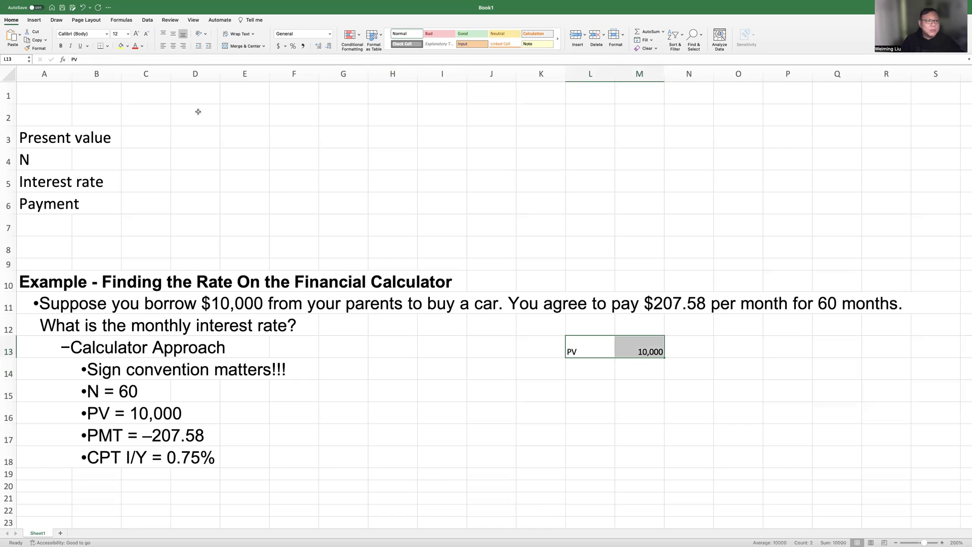
{"action": "left_click", "coordinate": [128, 35]}
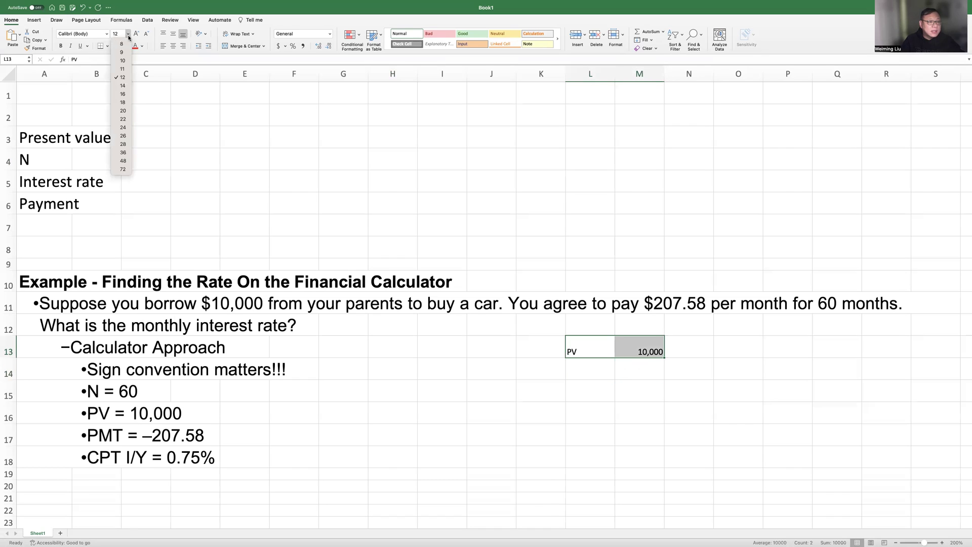
{"action": "left_click", "coordinate": [126, 144]}
{"action": "left_click", "coordinate": [648, 396]}
{"action": "left_click_drag", "start_coordinate": [583, 346], "coordinate": [666, 484]}
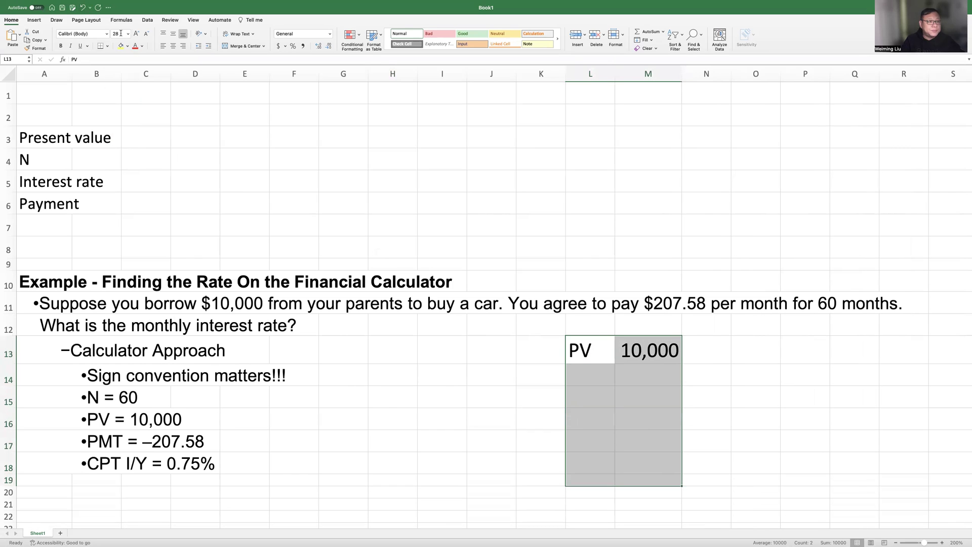
Enter the label pmt in cell L14, below PV.
{"action": "left_click", "coordinate": [598, 375]}
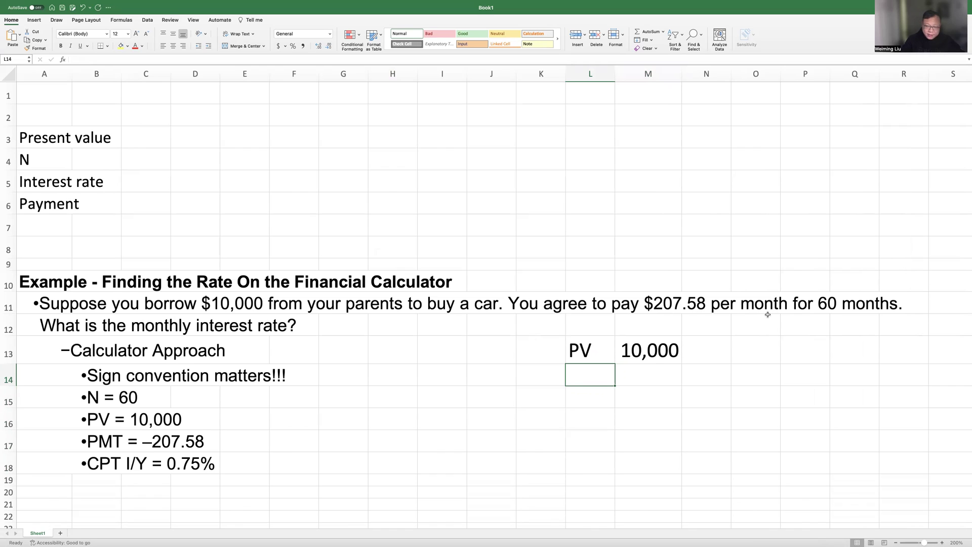
{"action": "type", "text": "P"}
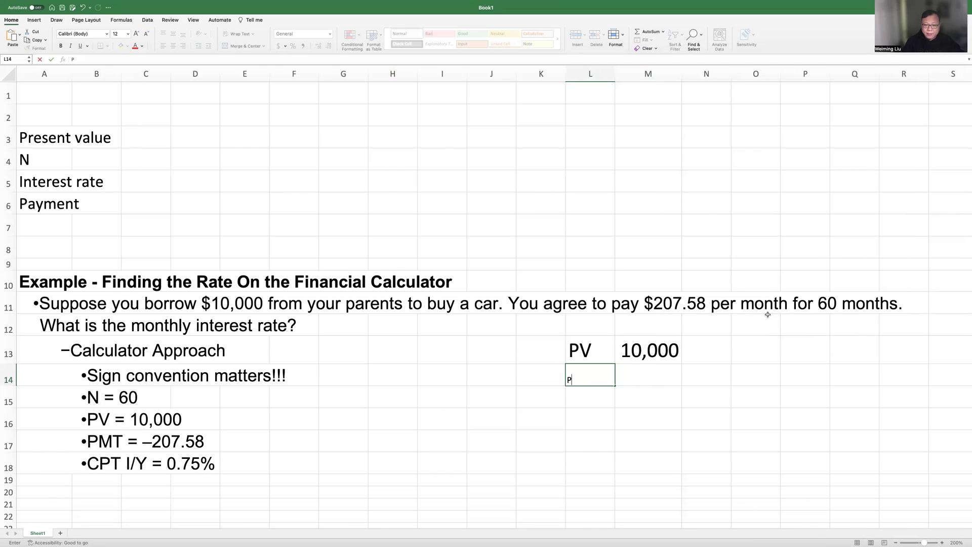
{"action": "type", "text": "pm"}
{"action": "key", "text": "BackSpace"}
{"action": "key", "text": "BackSpace"}
{"action": "type", "text": "pmt"}
{"action": "left_click", "coordinate": [663, 383]}
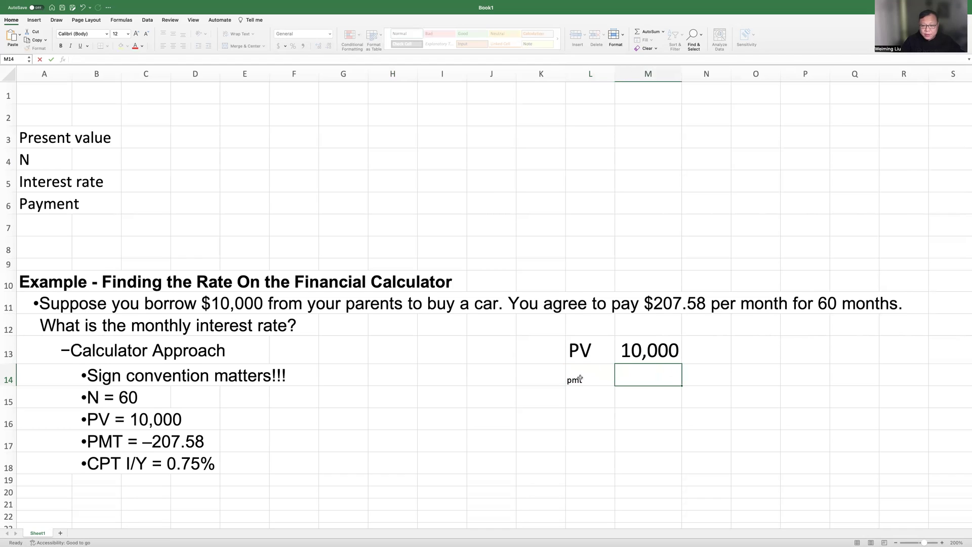
Set the font size of the range L14:M19 to 28.
{"action": "key", "text": "Left"}
{"action": "left_click_drag", "start_coordinate": [587, 379], "coordinate": [668, 480]}
{"action": "left_click", "coordinate": [128, 33]}
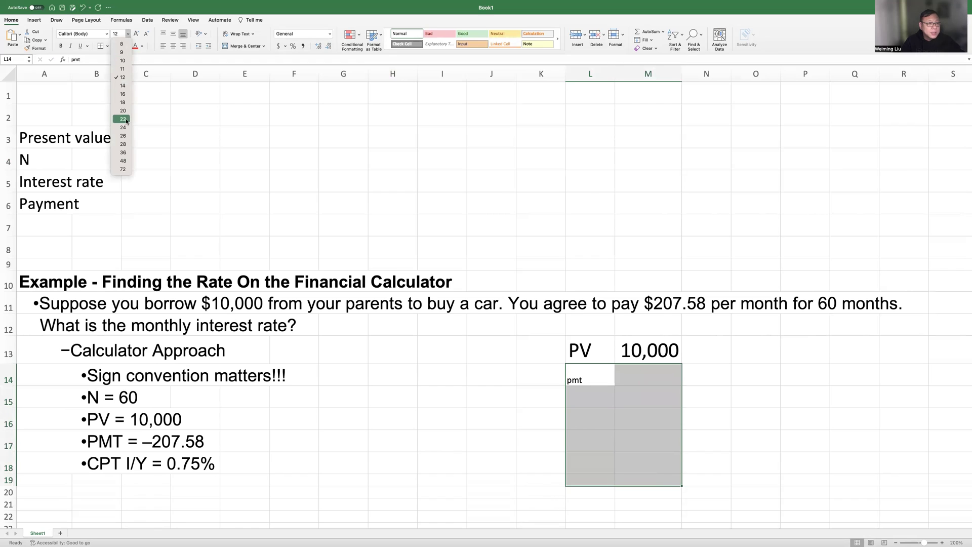
{"action": "left_click", "coordinate": [123, 143]}
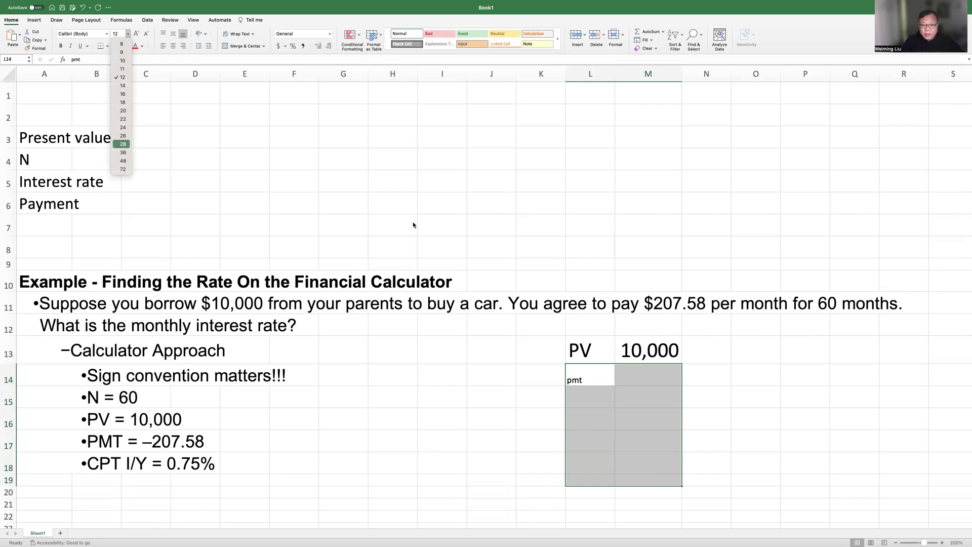
Enter the monthly payment 207.58 in cell M14, beside the pmt label.
{"action": "left_click", "coordinate": [637, 376]}
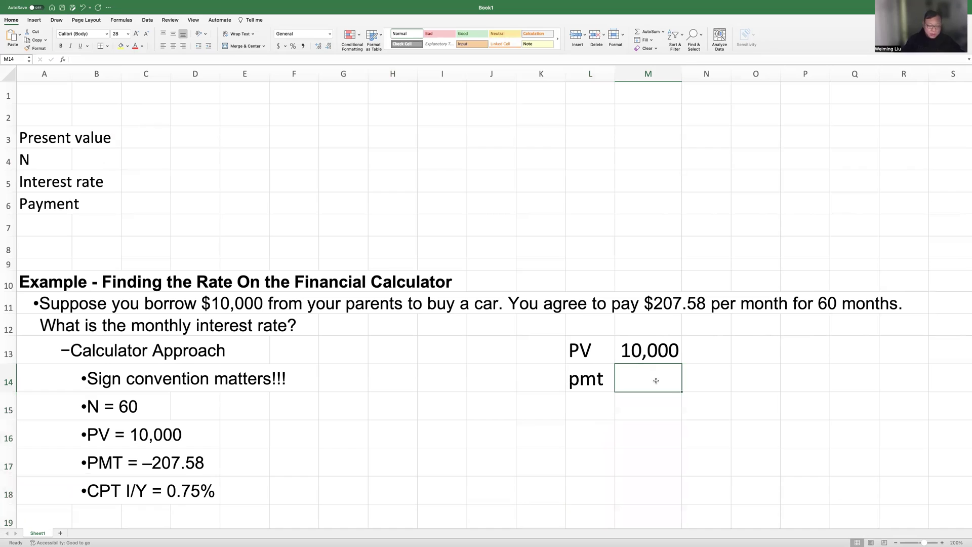
{"action": "type", "text": "207."}
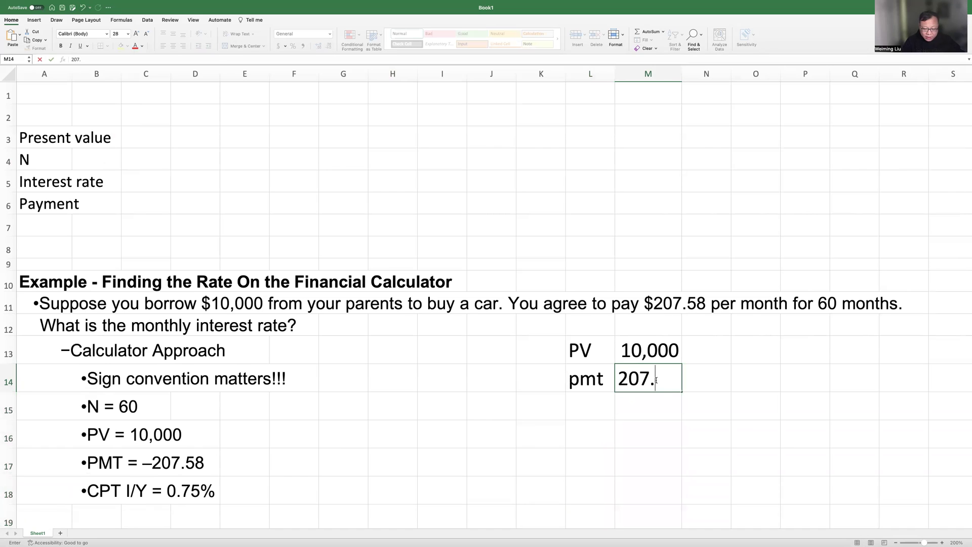
{"action": "type", "text": "58"}
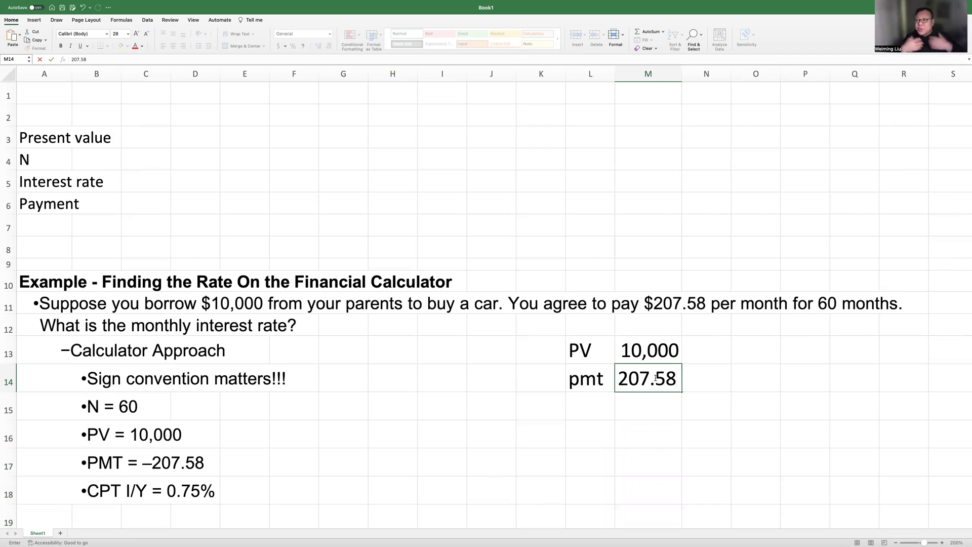
{"action": "left_click", "coordinate": [661, 354]}
Make the payment in M14 negative, so that it reads -207.58.
{"action": "left_click", "coordinate": [648, 383]}
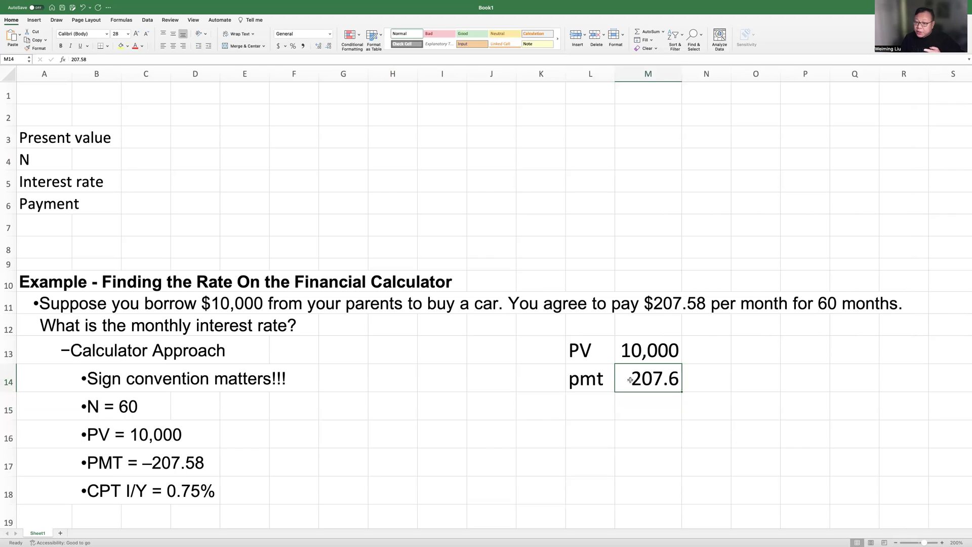
{"action": "double_click", "coordinate": [631, 383]}
{"action": "left_click", "coordinate": [623, 381]}
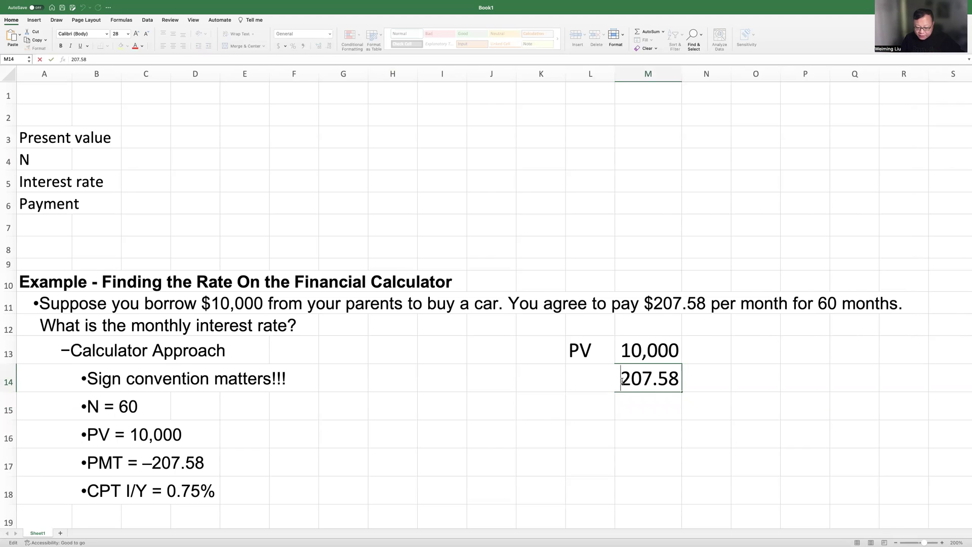
{"action": "key", "text": "Return"}
Enter the label N in cell L15 and the number of months, 60, in M15.
{"action": "left_click", "coordinate": [594, 405]}
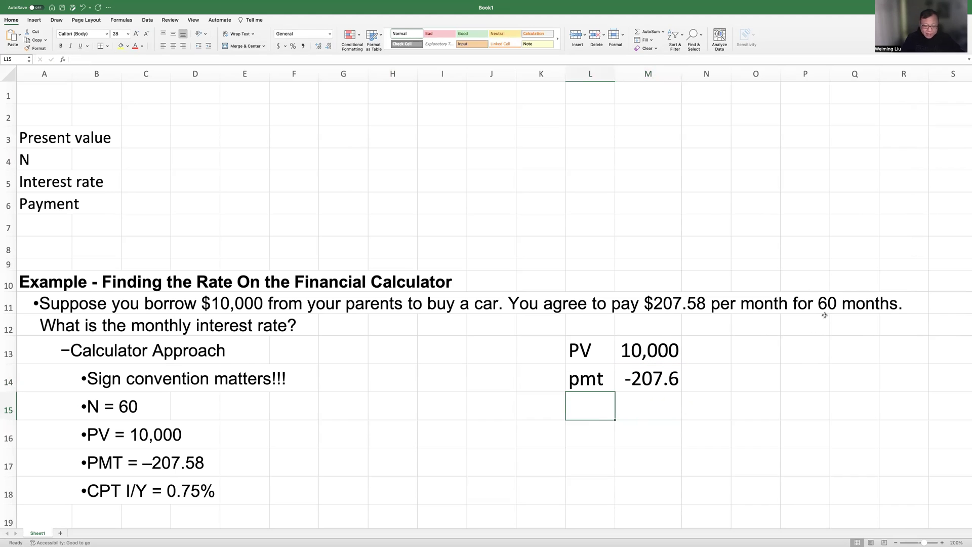
{"action": "type", "text": "N"}
{"action": "double_click", "coordinate": [641, 405]}
{"action": "type", "text": "60"}
Enter the label i in cell L16 and a question mark in M16 for the unknown rate.
{"action": "left_click", "coordinate": [588, 440]}
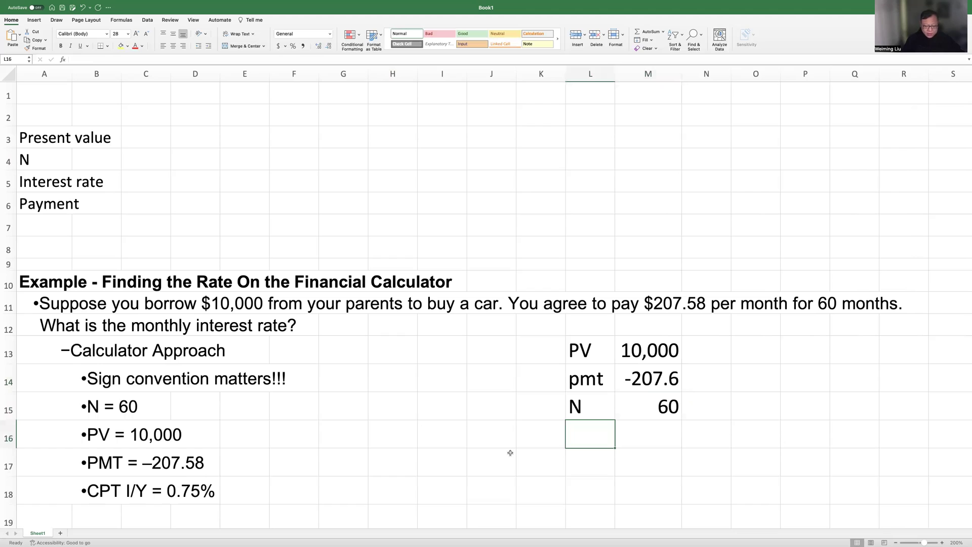
{"action": "type", "text": "I/"}
{"action": "key", "text": "BackSpace"}
{"action": "key", "text": "BackSpace"}
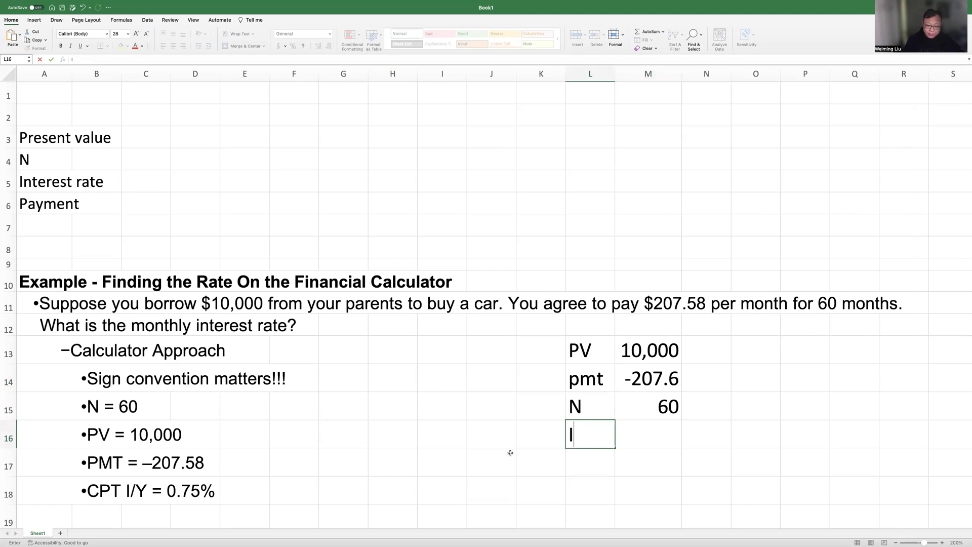
{"action": "type", "text": "r"}
{"action": "key", "text": "BackSpace"}
{"action": "type", "text": "i"}
{"action": "left_click", "coordinate": [629, 438]}
{"action": "type", "text": "?"}
{"action": "left_click", "coordinate": [624, 465]}
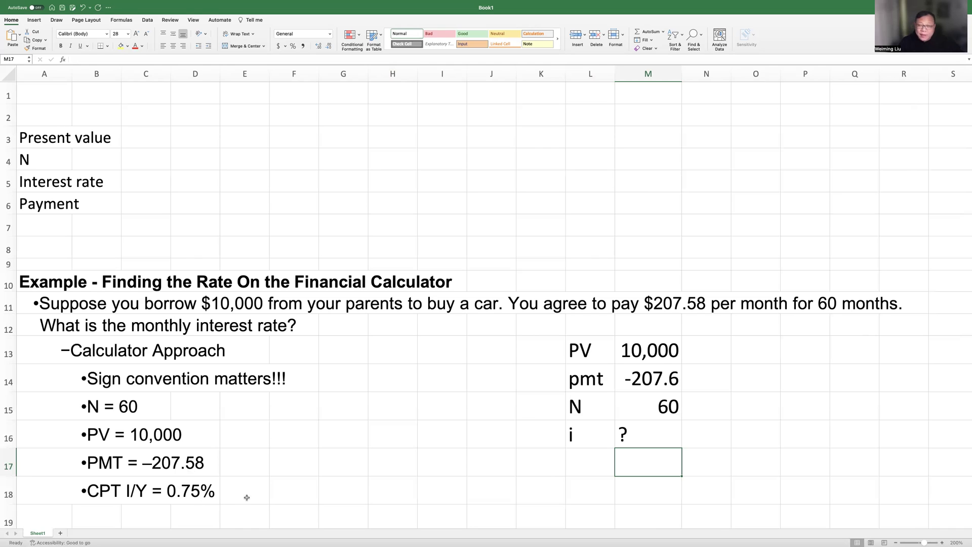
{"action": "scroll", "coordinate": [247, 497], "scroll_direction": "right", "scroll_amount": 1}
{"action": "scroll", "coordinate": [246, 497], "scroll_direction": "down", "scroll_amount": 1}
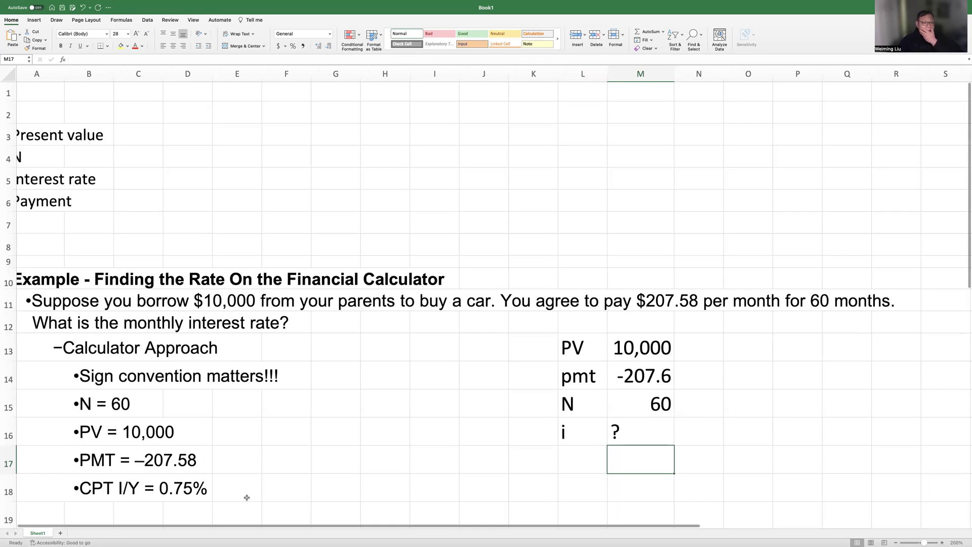
{"action": "scroll", "coordinate": [247, 497], "scroll_direction": "left", "scroll_amount": 1}
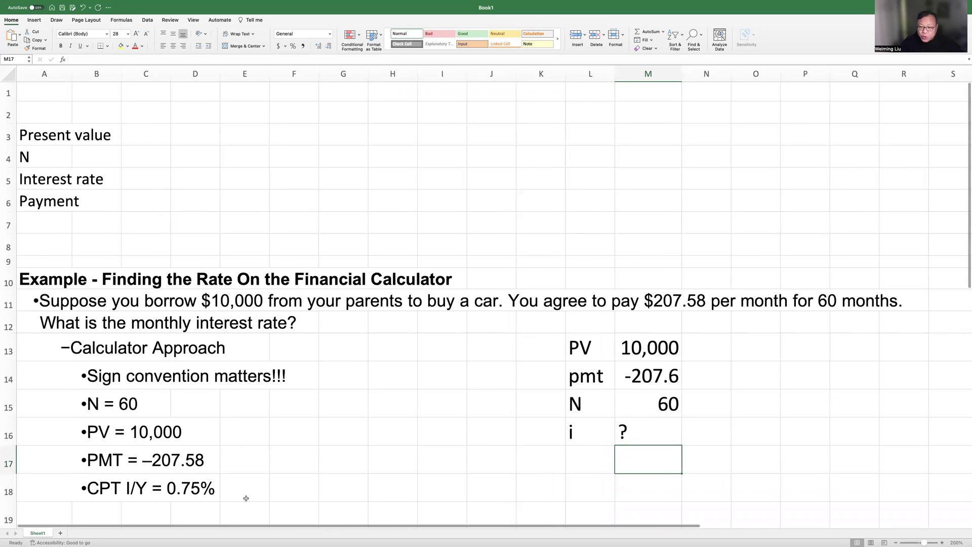
{"action": "scroll", "coordinate": [347, 462], "scroll_direction": "up", "scroll_amount": 1}
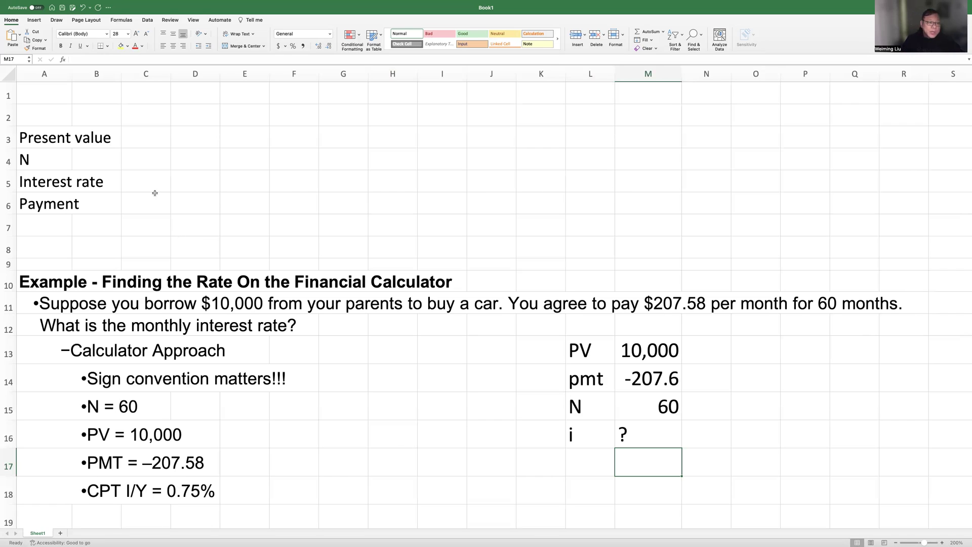
Fill in the loan inputs in column C: present value 10,000 in C3, N 60 in C4 and interest rate 0 in C5.
{"action": "left_click", "coordinate": [207, 151]}
{"action": "left_click", "coordinate": [147, 145]}
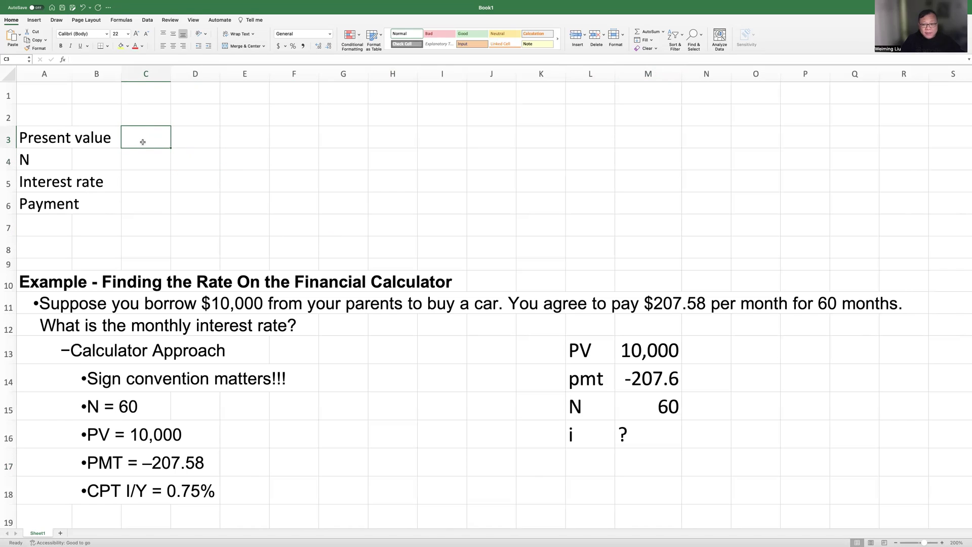
{"action": "type", "text": "10,000"}
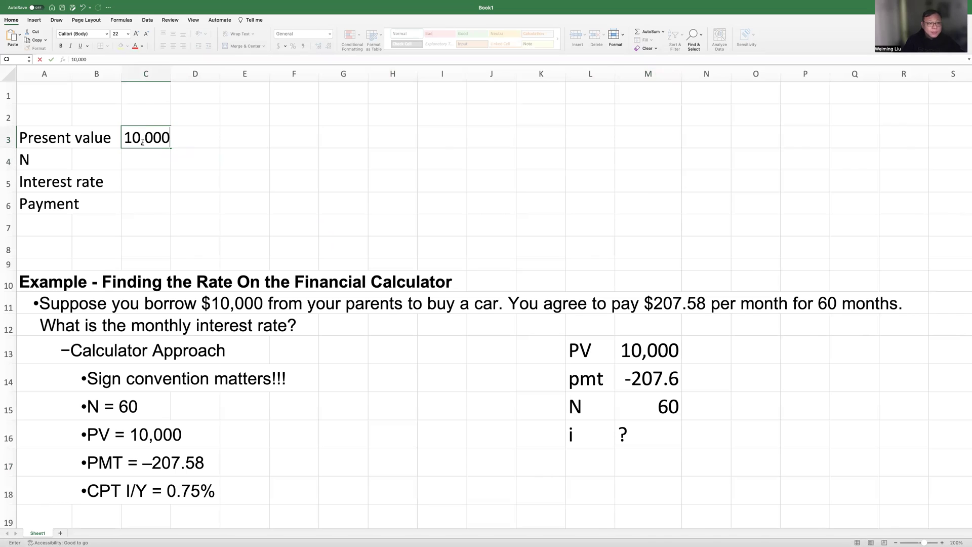
{"action": "left_click", "coordinate": [134, 156]}
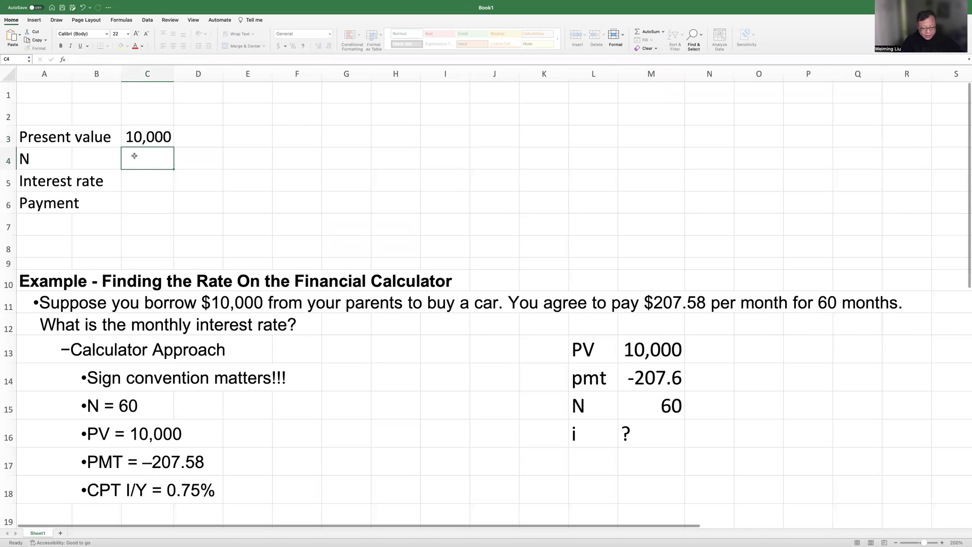
{"action": "type", "text": "60"}
{"action": "left_click", "coordinate": [153, 176]}
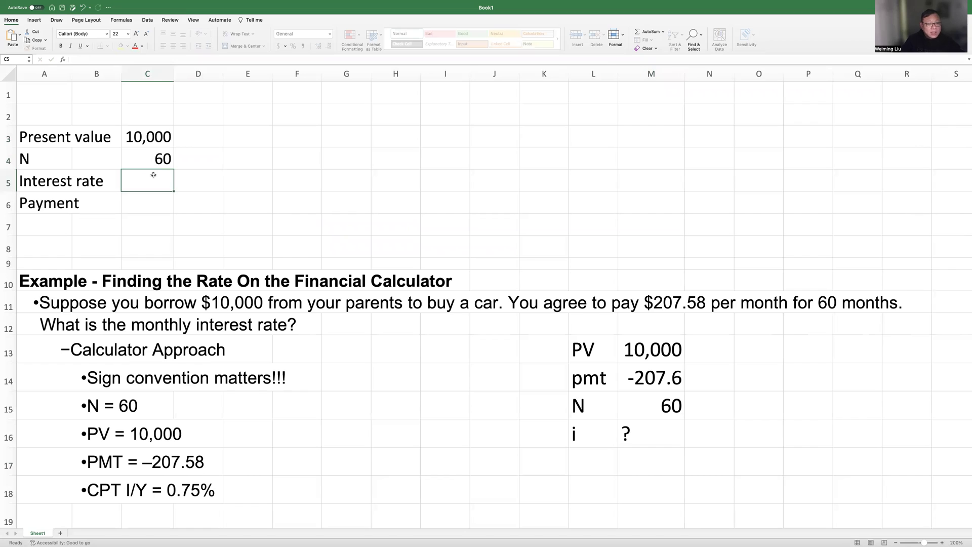
{"action": "type", "text": "0"}
Calculate the payment in C6 with =PMT(C5,C4,C3,0,0), using the rate, N and present value cells above.
{"action": "left_click", "coordinate": [145, 206]}
{"action": "type", "text": "="}
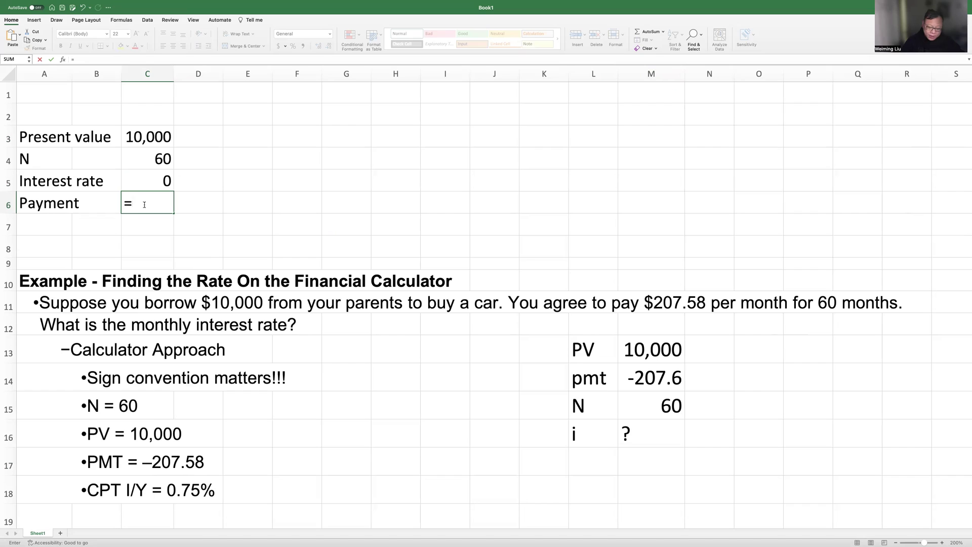
{"action": "type", "text": "pm"}
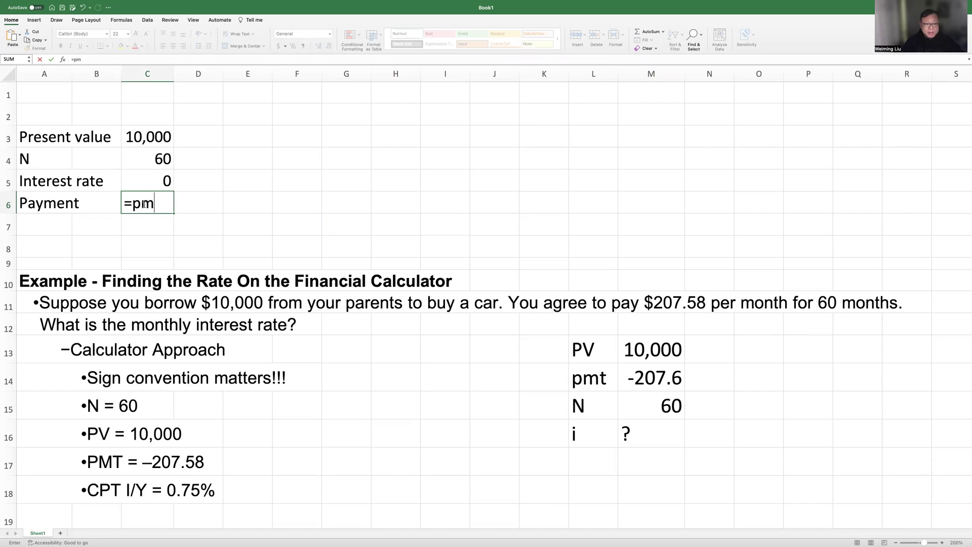
{"action": "type", "text": "t("}
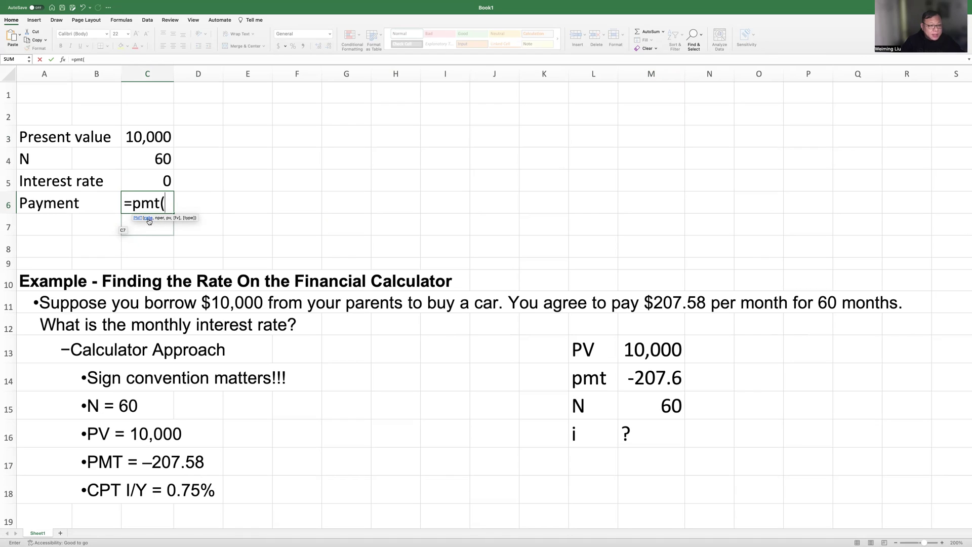
{"action": "left_click", "coordinate": [153, 183]}
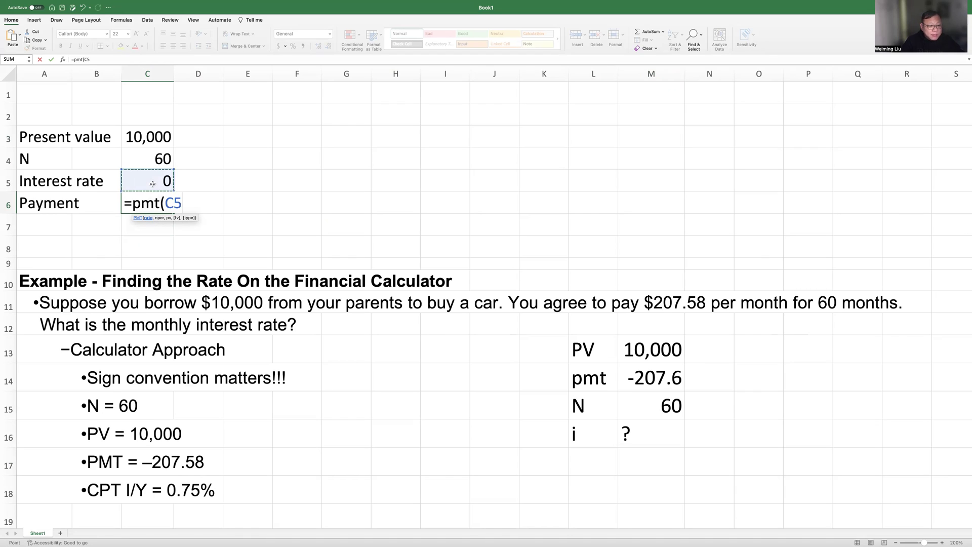
{"action": "type", "text": ","}
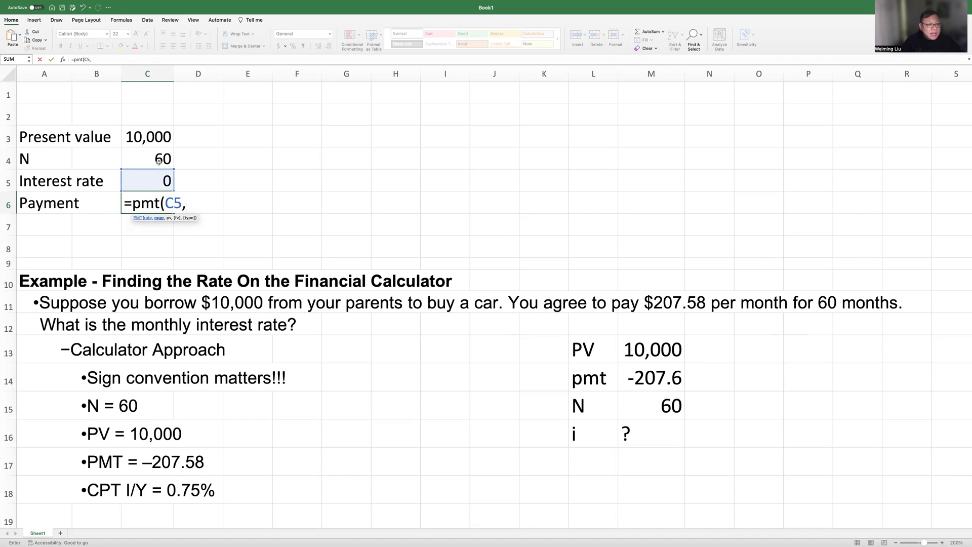
{"action": "left_click", "coordinate": [158, 160]}
{"action": "type", "text": ","}
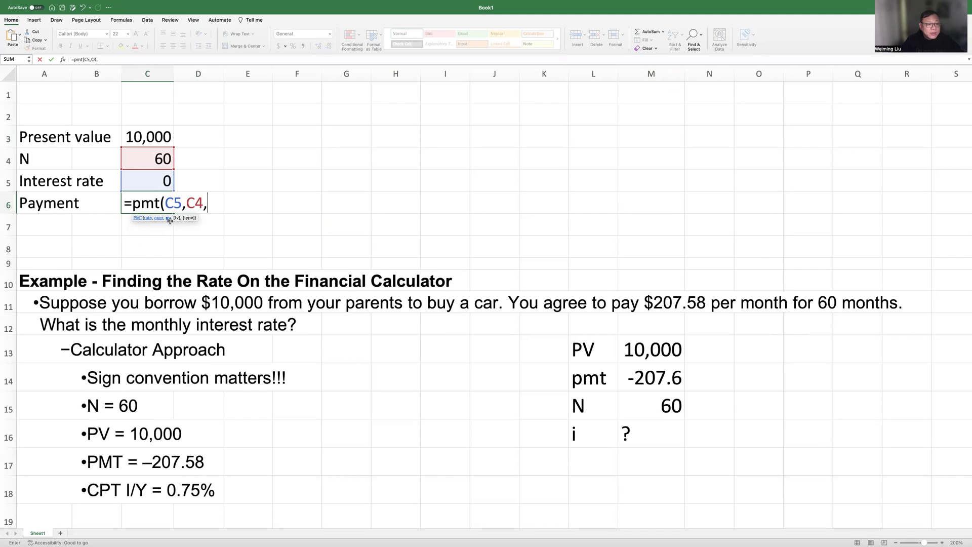
{"action": "left_click", "coordinate": [152, 136]}
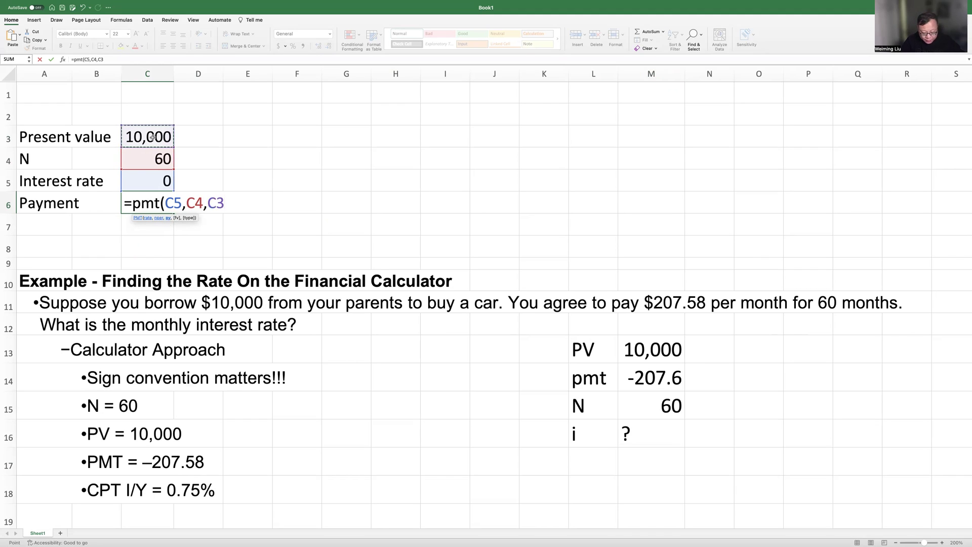
{"action": "type", "text": ",0,"}
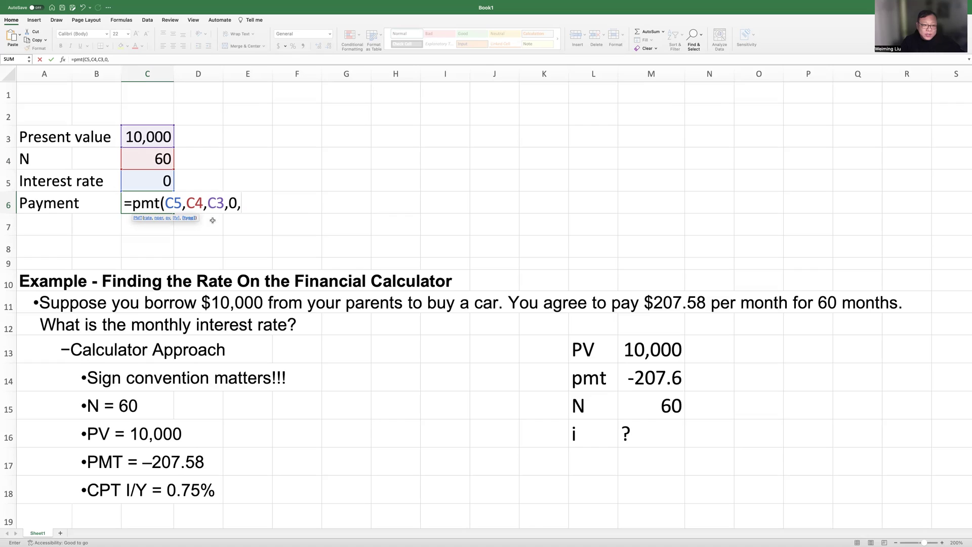
{"action": "type", "text": "0"}
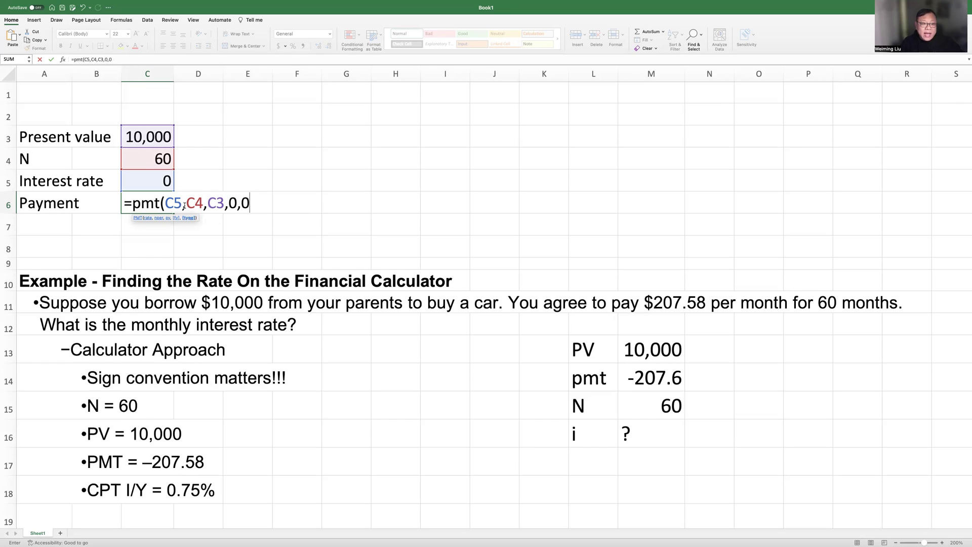
{"action": "type", "text": ")"}
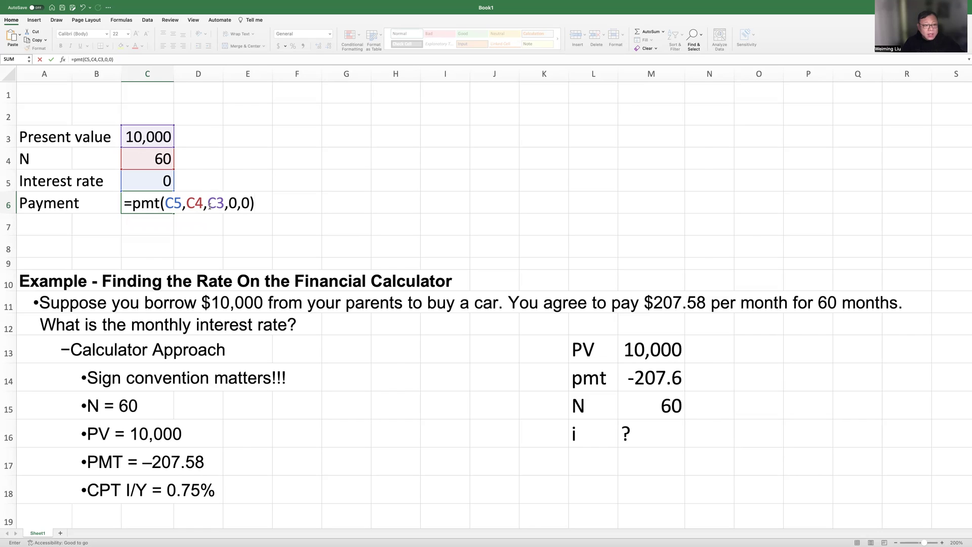
{"action": "key", "text": "Return"}
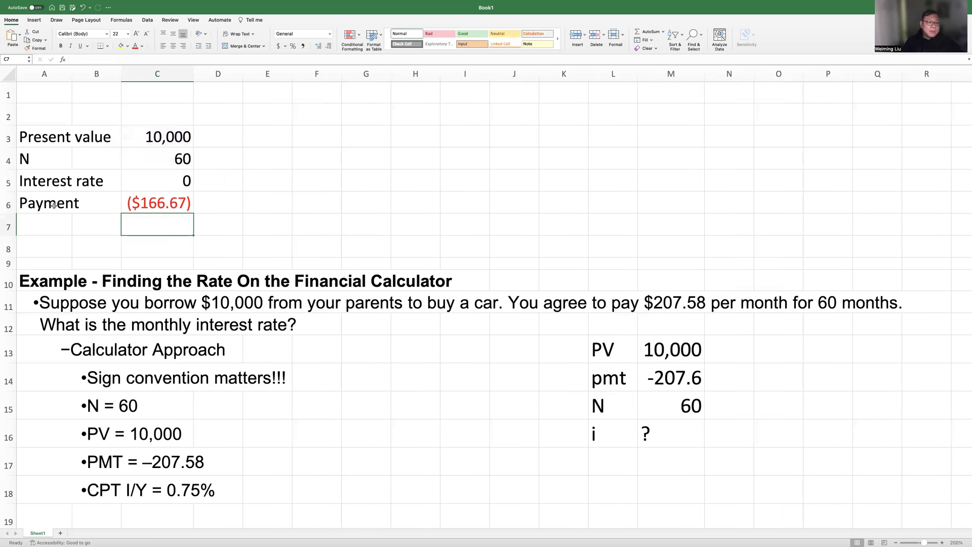
Examine the payment calculated in C6 against the interest rate in C5.
{"action": "scroll", "coordinate": [200, 230], "scroll_direction": "down", "scroll_amount": 1}
{"action": "left_click", "coordinate": [160, 201]}
{"action": "left_click", "coordinate": [234, 216]}
{"action": "left_click", "coordinate": [178, 203]}
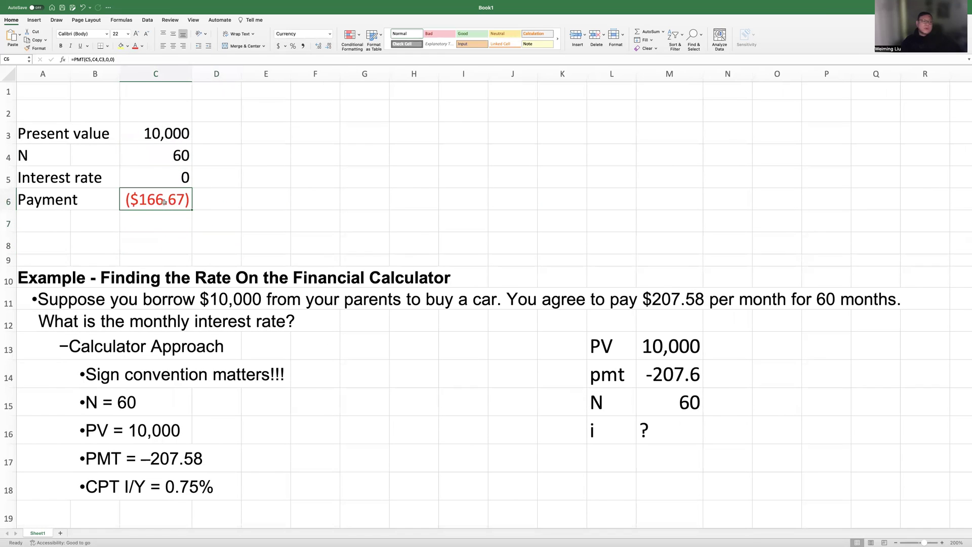
{"action": "left_click", "coordinate": [183, 178]}
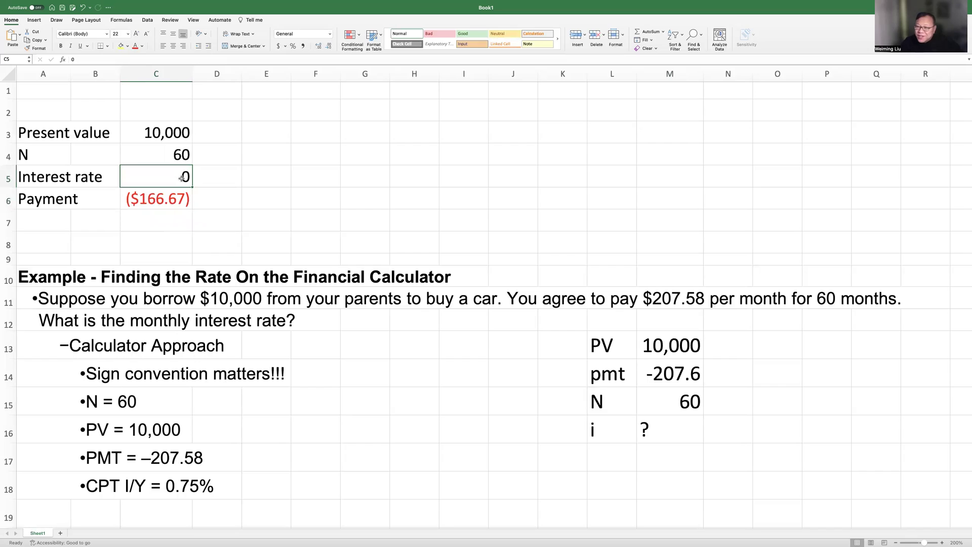
{"action": "left_click", "coordinate": [206, 181]}
{"action": "left_click", "coordinate": [176, 177]}
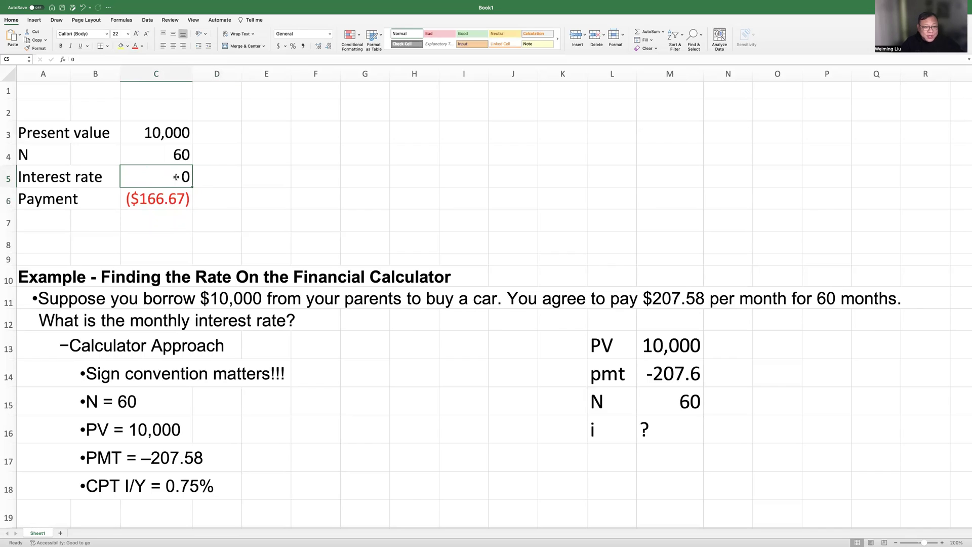
{"action": "left_click", "coordinate": [162, 197]}
Enter the target payment -207.58 in D6 beside the calculated payment and widen column D to fit it.
{"action": "left_click", "coordinate": [223, 200]}
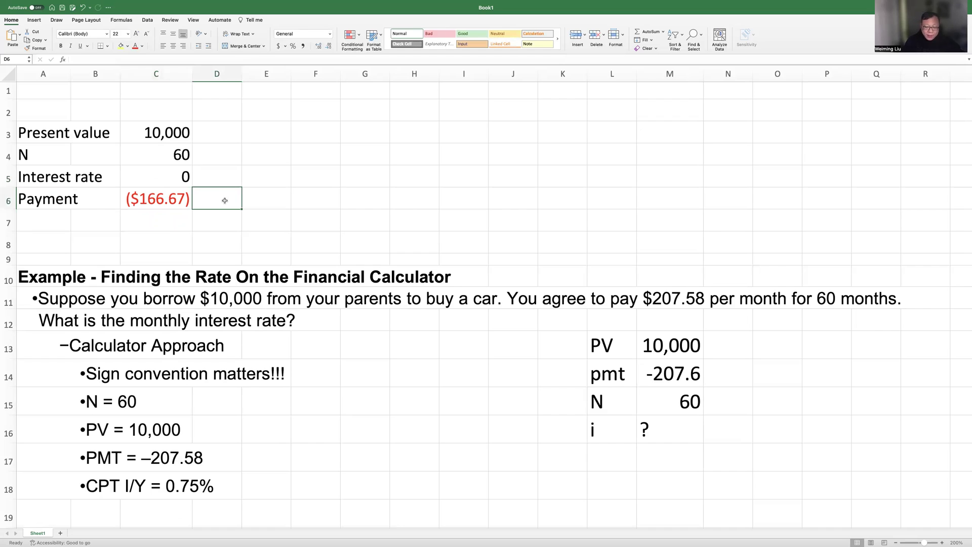
{"action": "type", "text": "-207"}
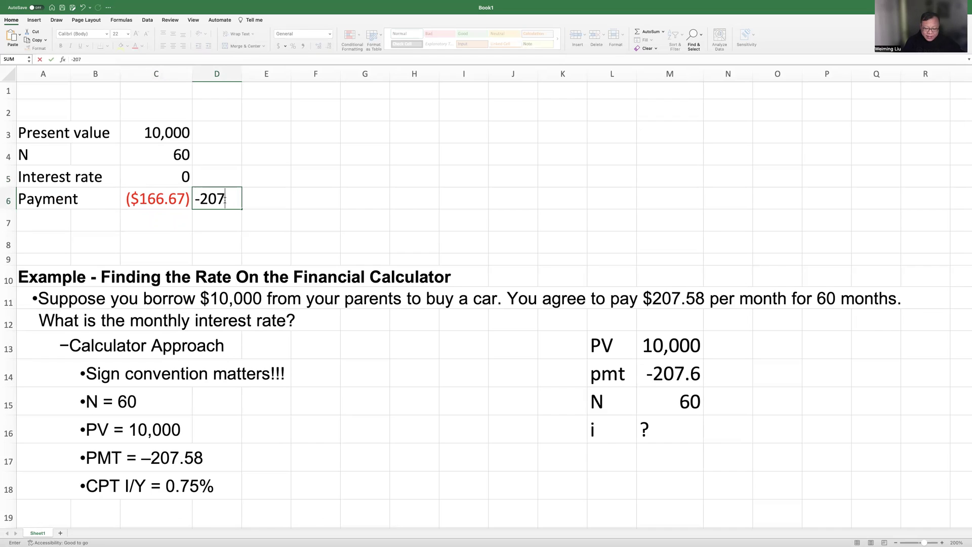
{"action": "type", "text": ".58"}
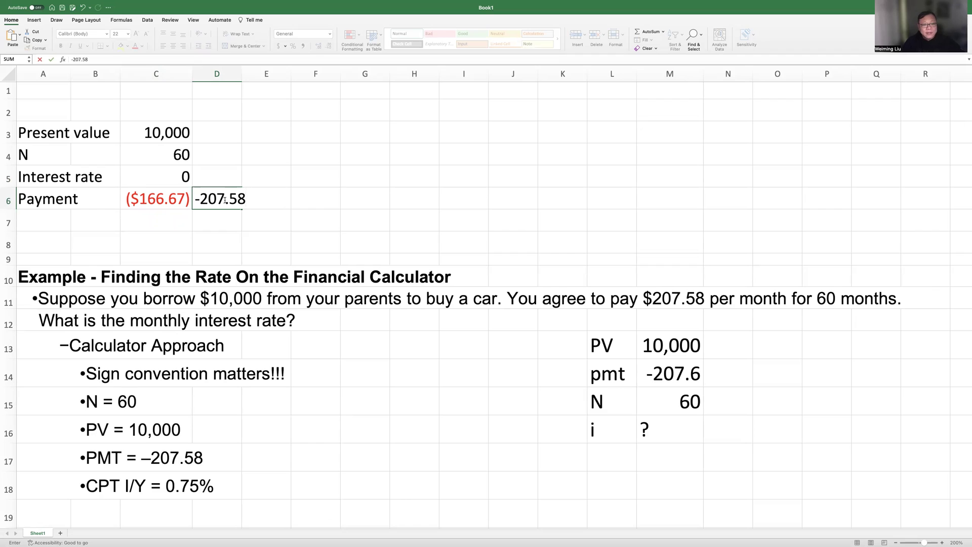
{"action": "left_click", "coordinate": [264, 219]}
{"action": "left_click_drag", "start_coordinate": [243, 75], "coordinate": [269, 75]}
{"action": "left_click", "coordinate": [243, 200]}
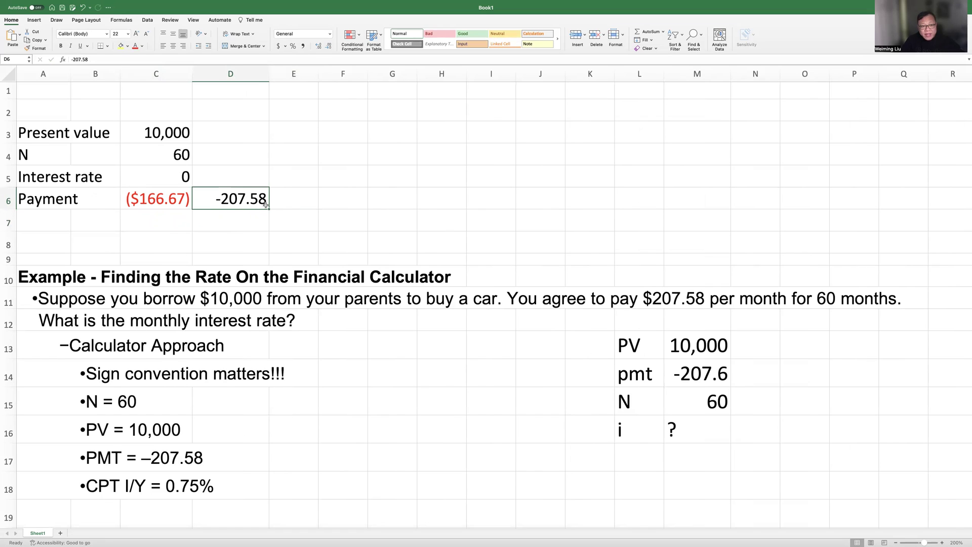
{"action": "mouse_move", "coordinate": [266, 205]}
{"action": "left_mouse_down"}
{"action": "mouse_move", "coordinate": [367, 204]}
{"action": "mouse_move", "coordinate": [266, 204]}
{"action": "left_mouse_up"}
{"action": "left_click", "coordinate": [185, 183]}
{"action": "left_click", "coordinate": [280, 198]}
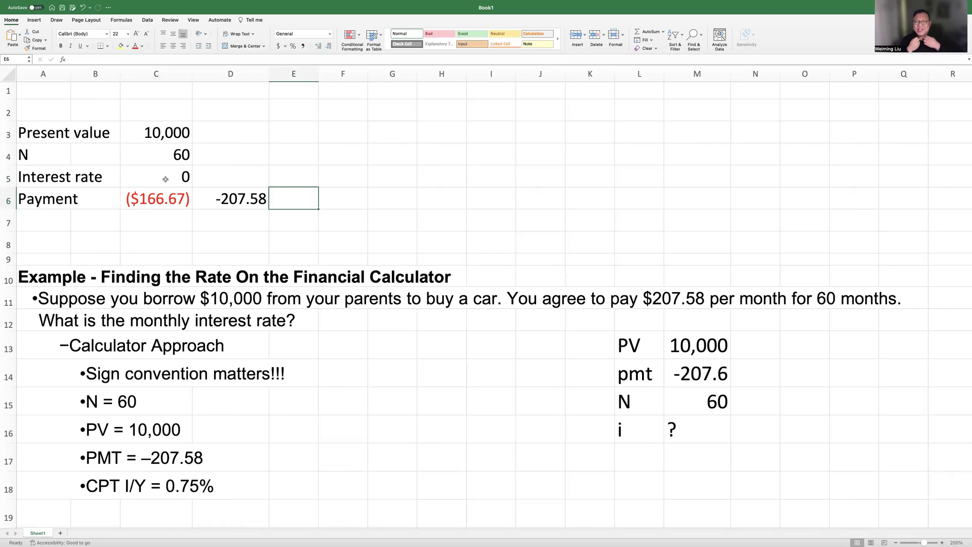
Set the trial interest rate in C5 to 0.1 and autofit column C to the calculated payment.
{"action": "left_click", "coordinate": [175, 180]}
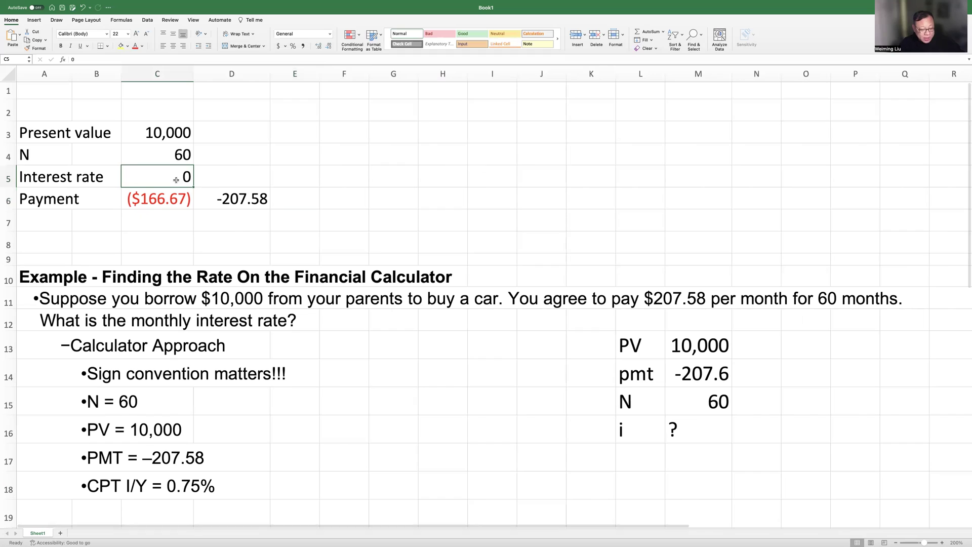
{"action": "type", "text": "1"}
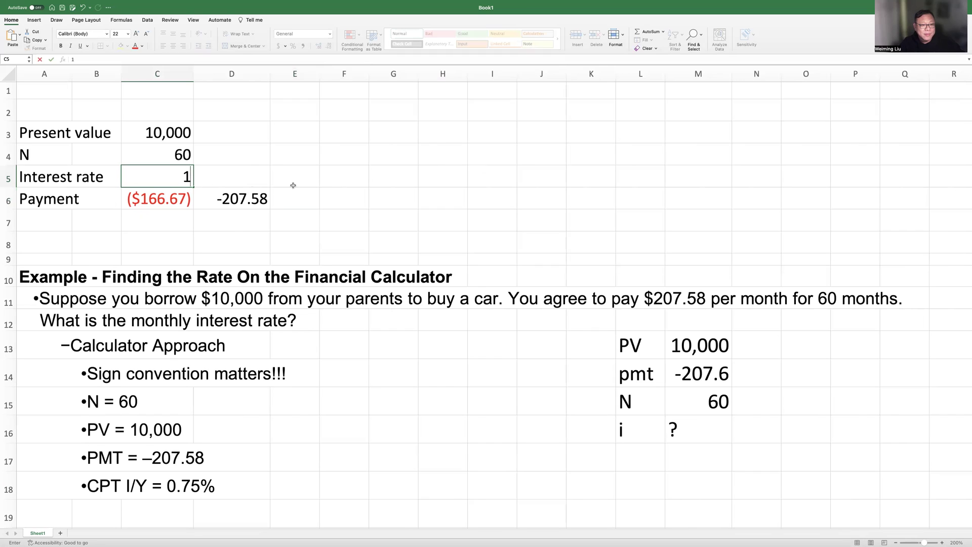
{"action": "key", "text": "BackSpace"}
{"action": "type", "text": "0."}
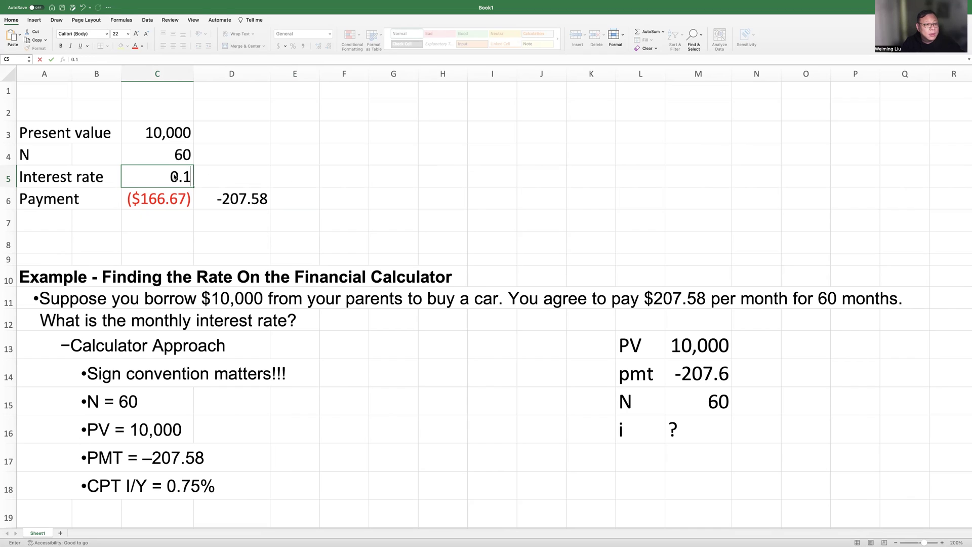
{"action": "key", "text": "Return"}
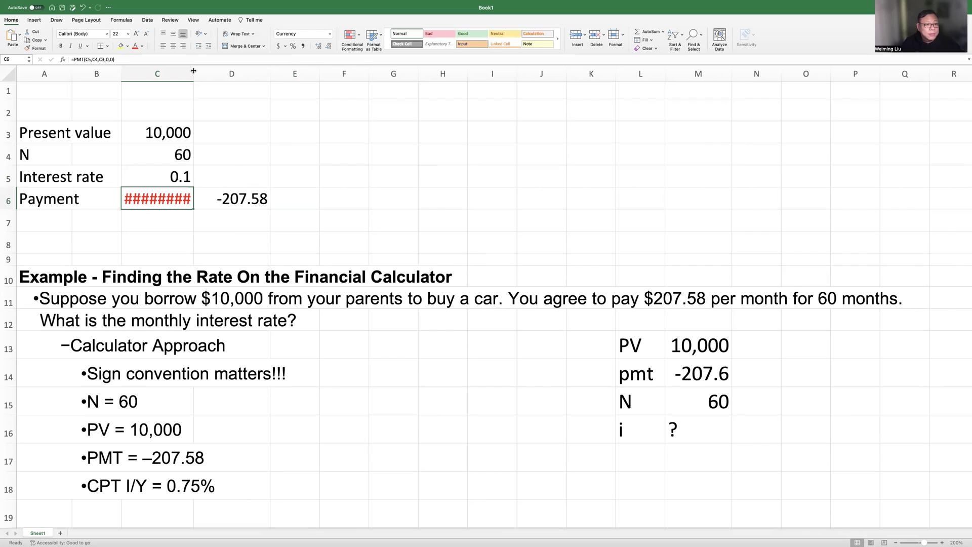
{"action": "double_click", "coordinate": [193, 74]}
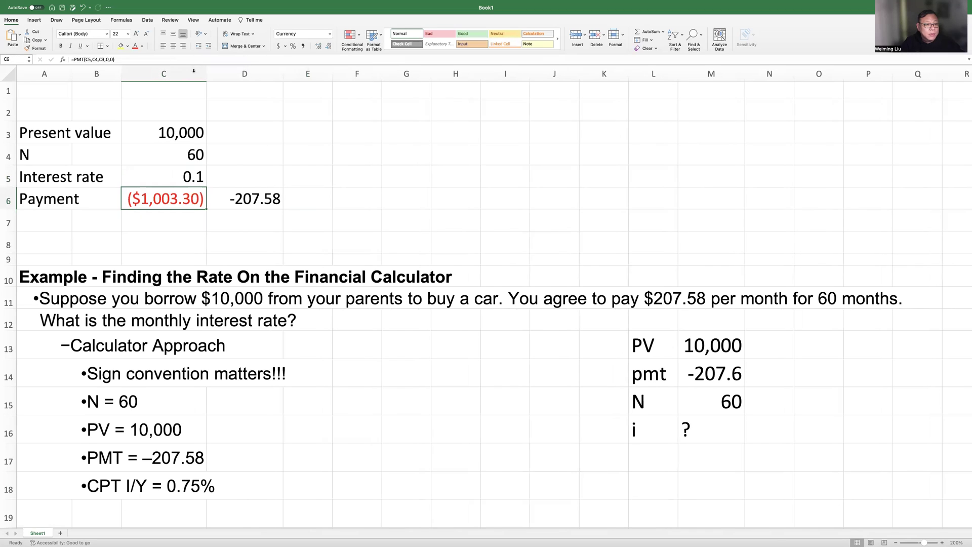
Compare the payment in C6 with the target in D6 and try an interest rate of 0.05 in C5.
{"action": "left_click", "coordinate": [178, 174]}
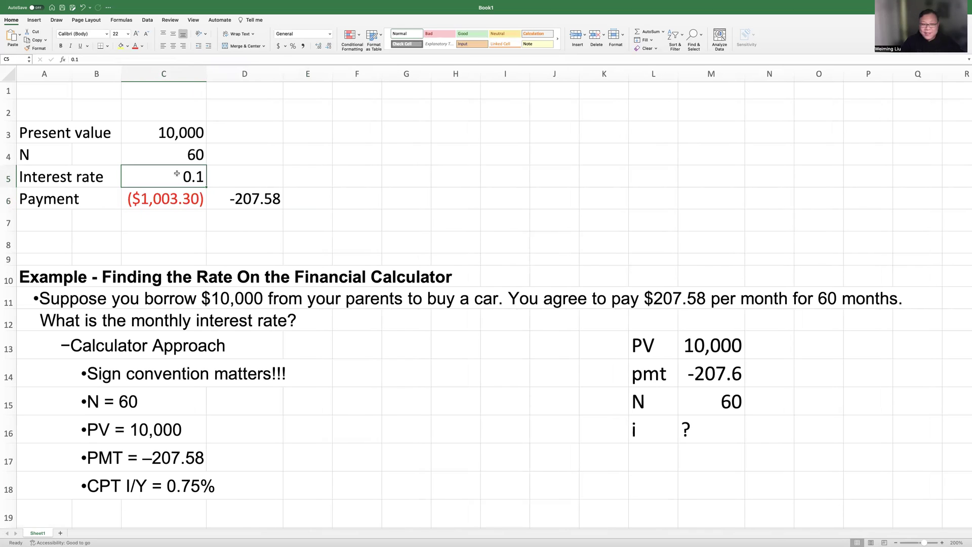
{"action": "left_click", "coordinate": [173, 195]}
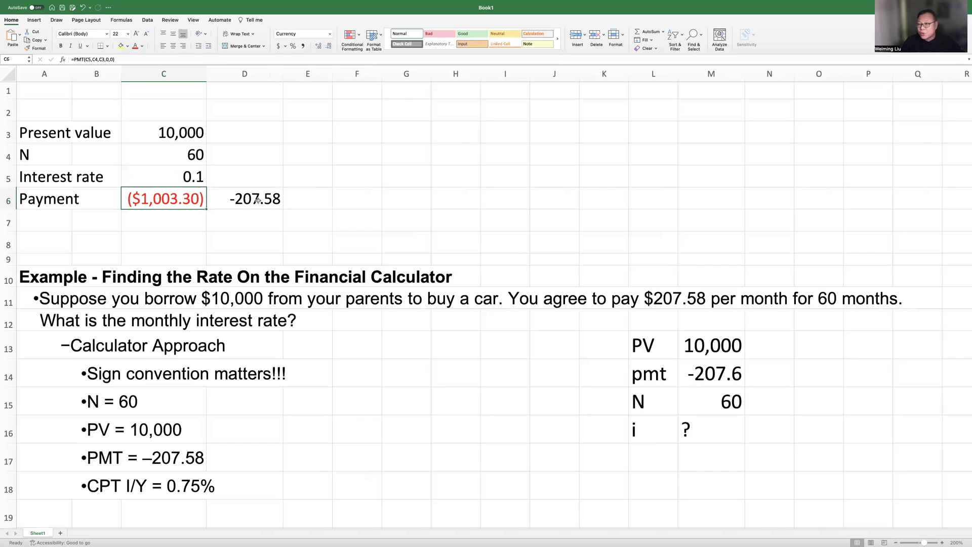
{"action": "left_click", "coordinate": [182, 176]}
{"action": "type", "text": "0.05"}
{"action": "key", "text": "Return"}
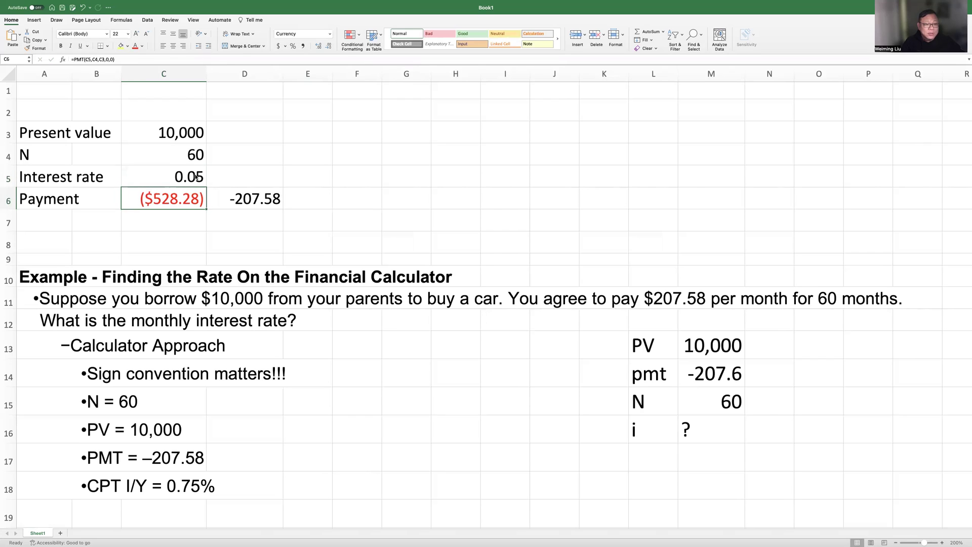
Try a lower interest rate of 0.01 in C5.
{"action": "left_click", "coordinate": [196, 176]}
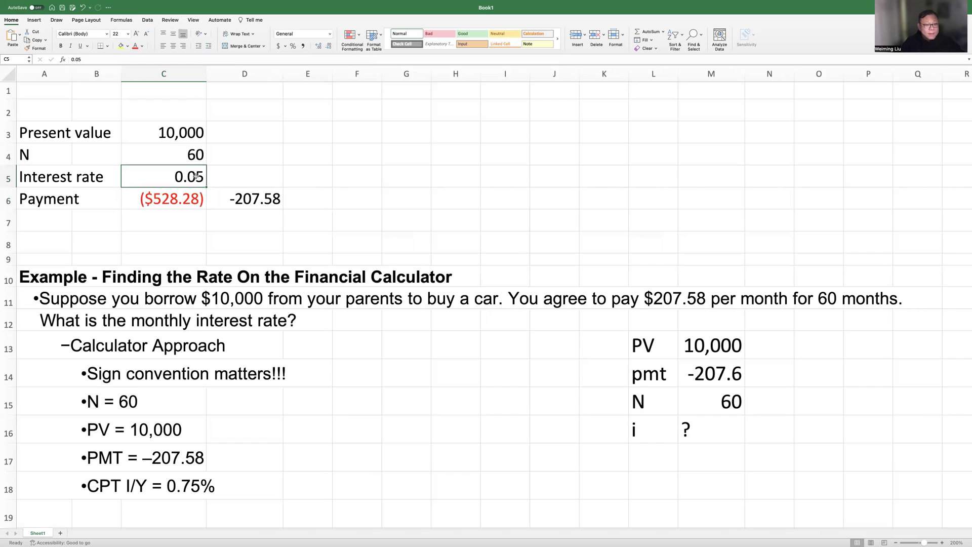
{"action": "type", "text": "0.01"}
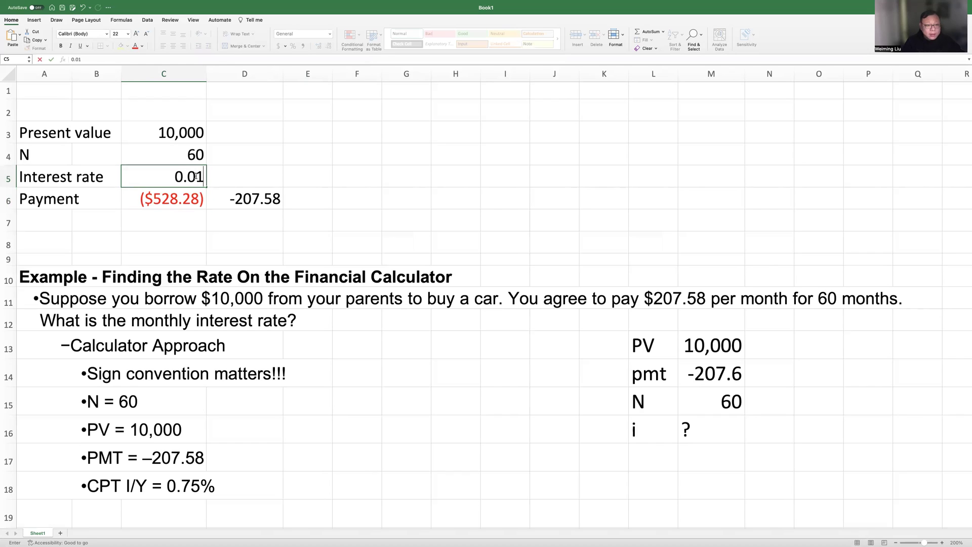
{"action": "key", "text": "Return"}
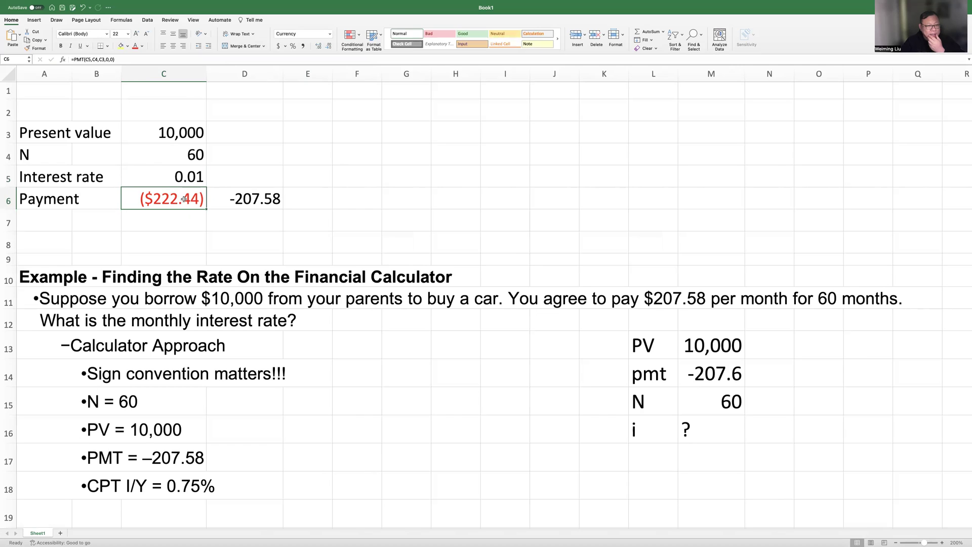
Enter 0.09 as the trial interest rate in C5 and correct it to 0.009.
{"action": "left_click", "coordinate": [186, 178]}
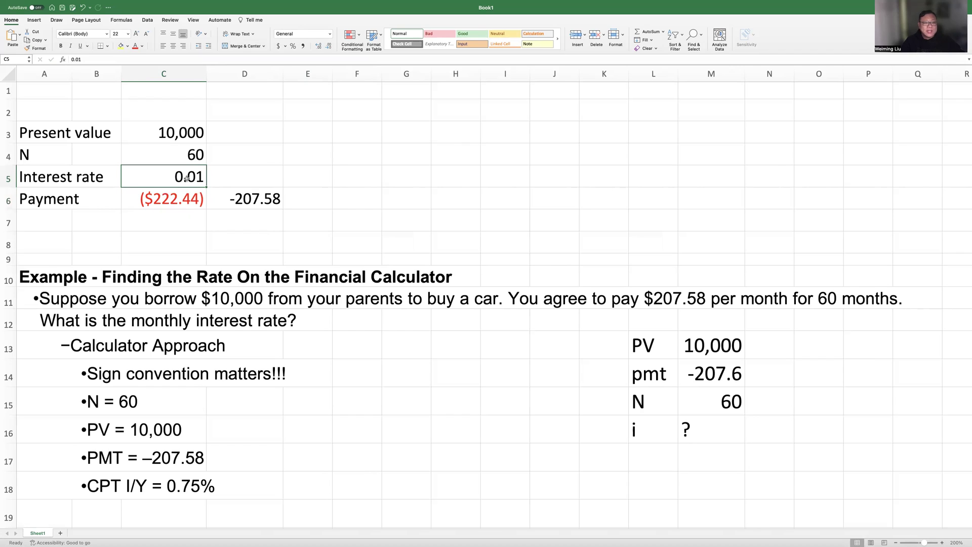
{"action": "type", "text": "0.09"}
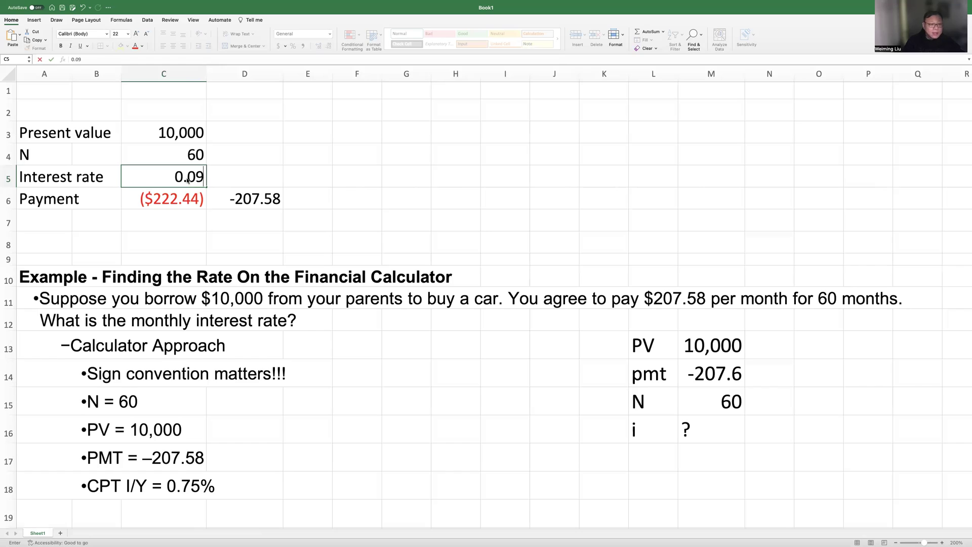
{"action": "key", "text": "Return"}
{"action": "left_click", "coordinate": [178, 175]}
{"action": "left_click", "coordinate": [80, 59]}
{"action": "key", "text": "BackSpace"}
{"action": "type", "text": "09"}
{"action": "key", "text": "Return"}
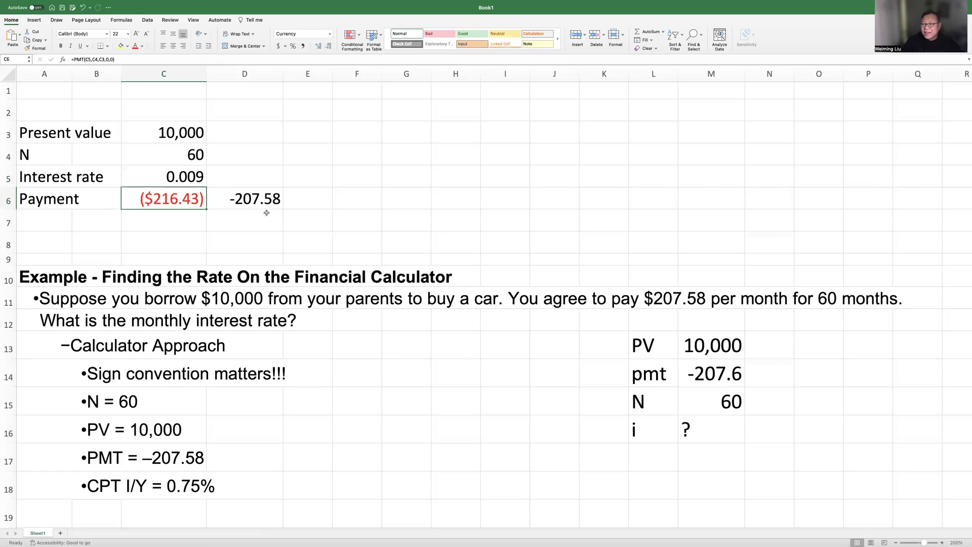
Try 0.007 as the interest rate in C5.
{"action": "scroll", "coordinate": [181, 172], "scroll_direction": "right", "scroll_amount": 1}
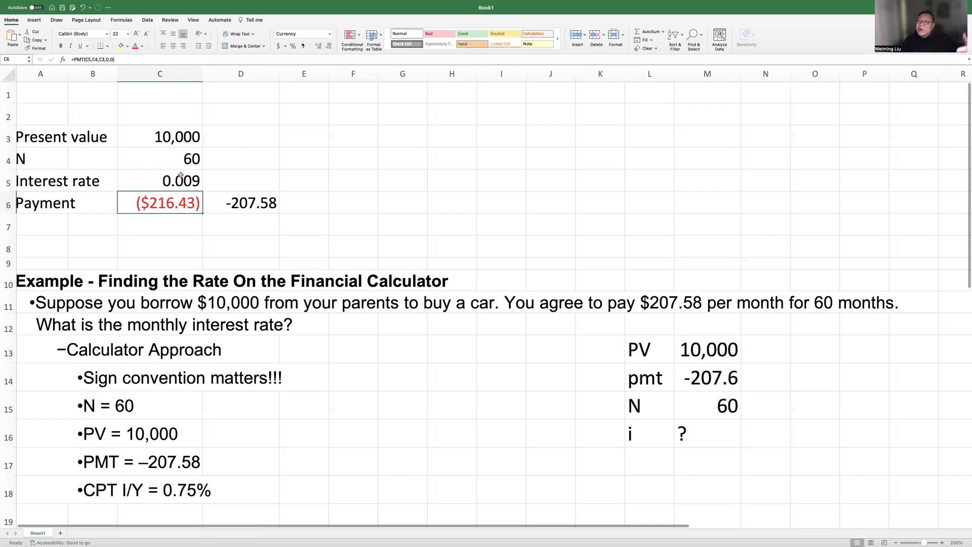
{"action": "left_click", "coordinate": [181, 179]}
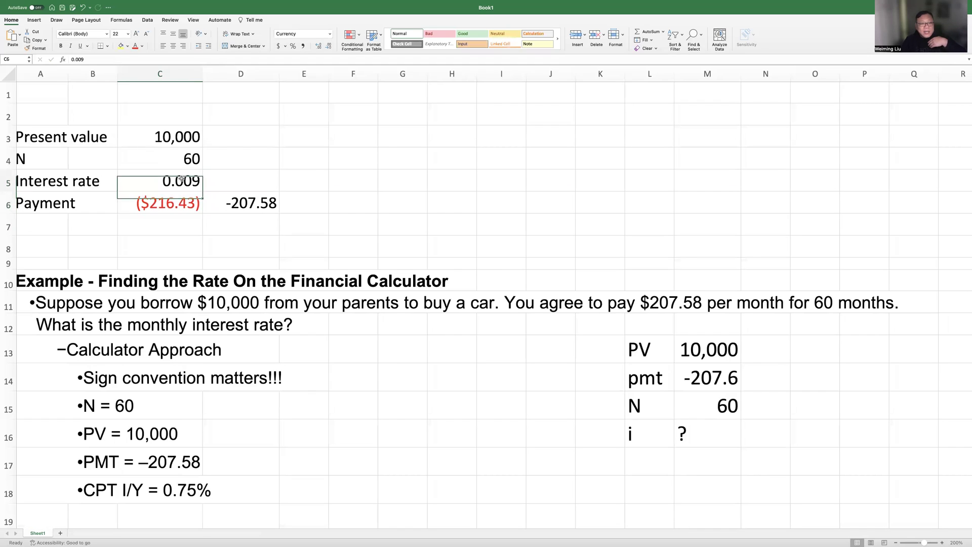
{"action": "type", "text": "0.007"}
{"action": "key", "text": "Return"}
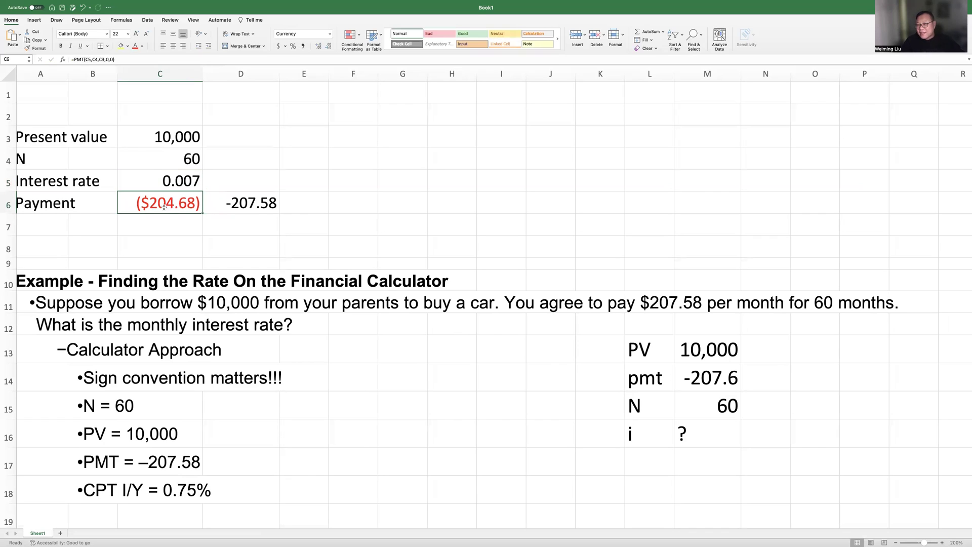
{"action": "left_click", "coordinate": [250, 223]}
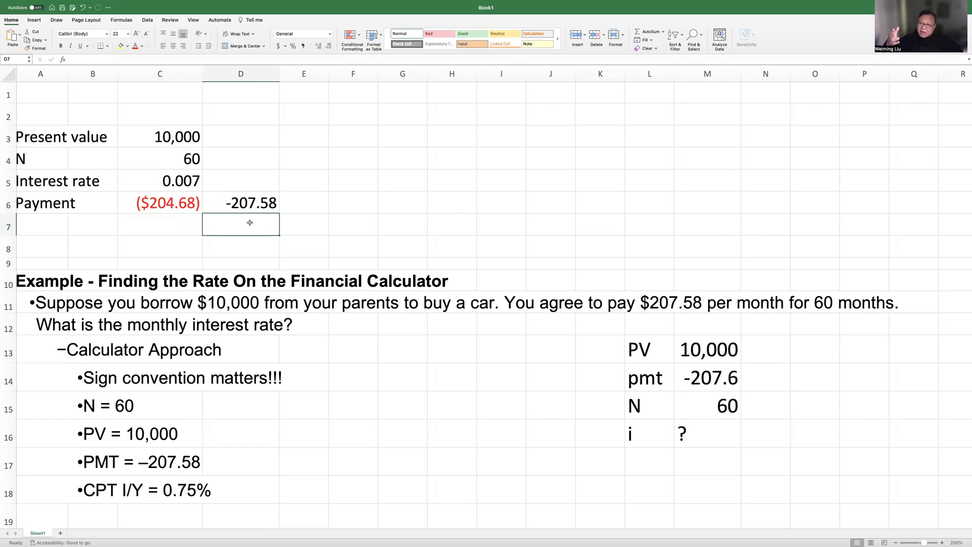
Compare the calculated payment in C6 with the target payment in D6.
{"action": "scroll", "coordinate": [238, 218], "scroll_direction": "down", "scroll_amount": 1}
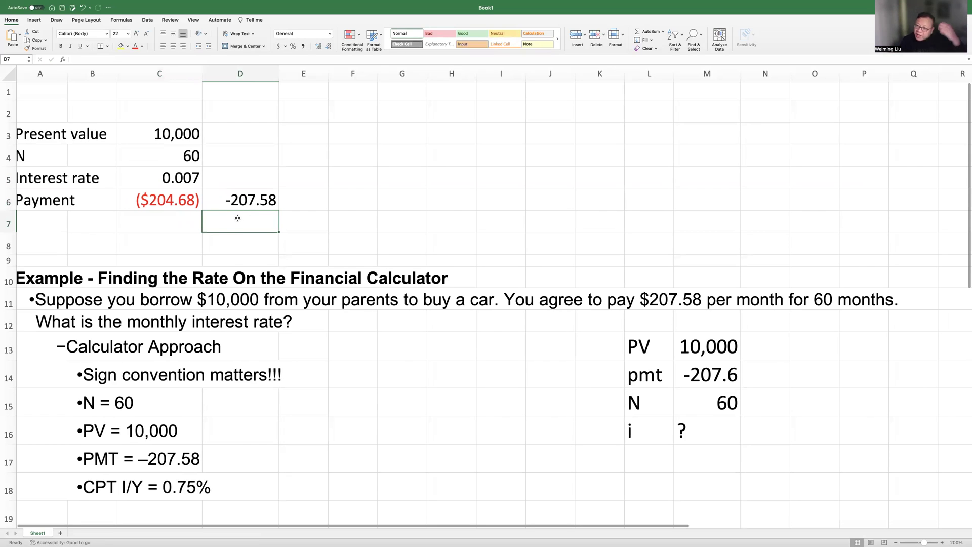
{"action": "left_click", "coordinate": [172, 200]}
{"action": "left_click", "coordinate": [228, 202]}
{"action": "left_click", "coordinate": [172, 199]}
{"action": "left_click", "coordinate": [228, 202]}
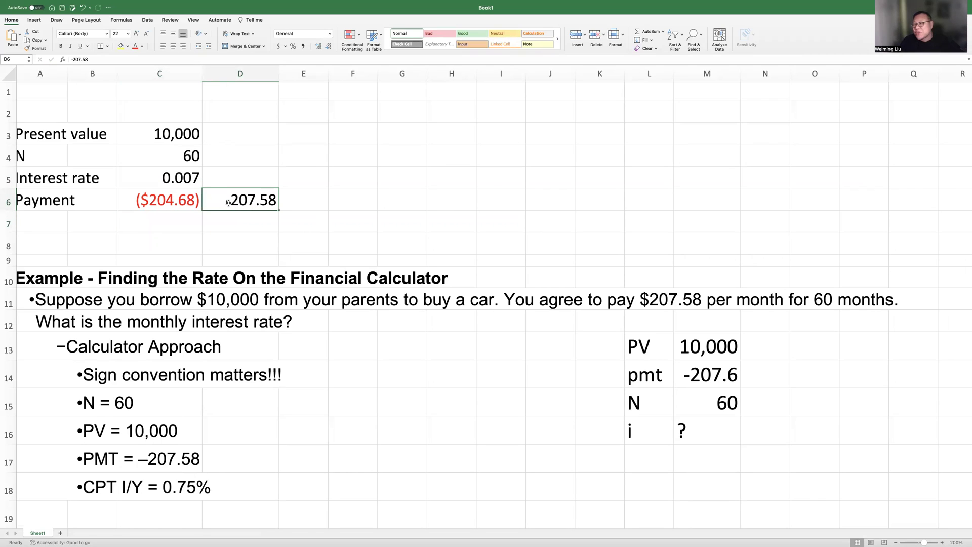
{"action": "scroll", "coordinate": [228, 202], "scroll_direction": "left", "scroll_amount": 1}
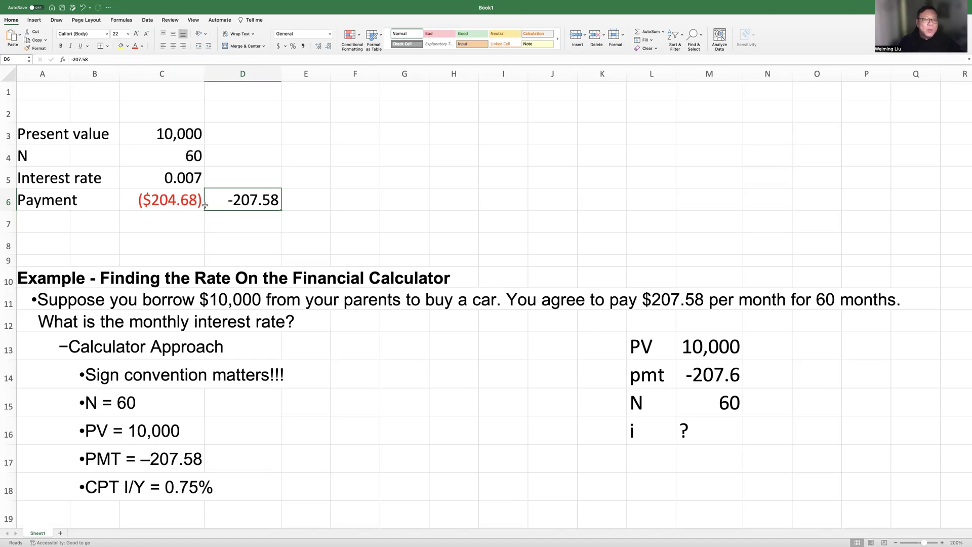
{"action": "scroll", "coordinate": [311, 205], "scroll_direction": "right", "scroll_amount": 1}
{"action": "scroll", "coordinate": [315, 205], "scroll_direction": "left", "scroll_amount": 1}
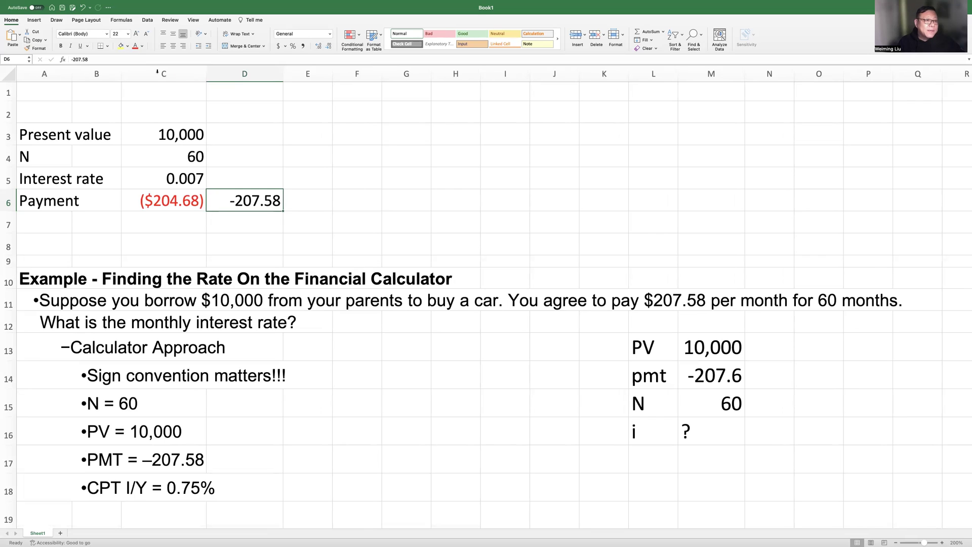
Run Goal Seek to bring the payment in C6 to -207.58 by changing the interest rate in C5, and accept the solution.
{"action": "left_click", "coordinate": [148, 20]}
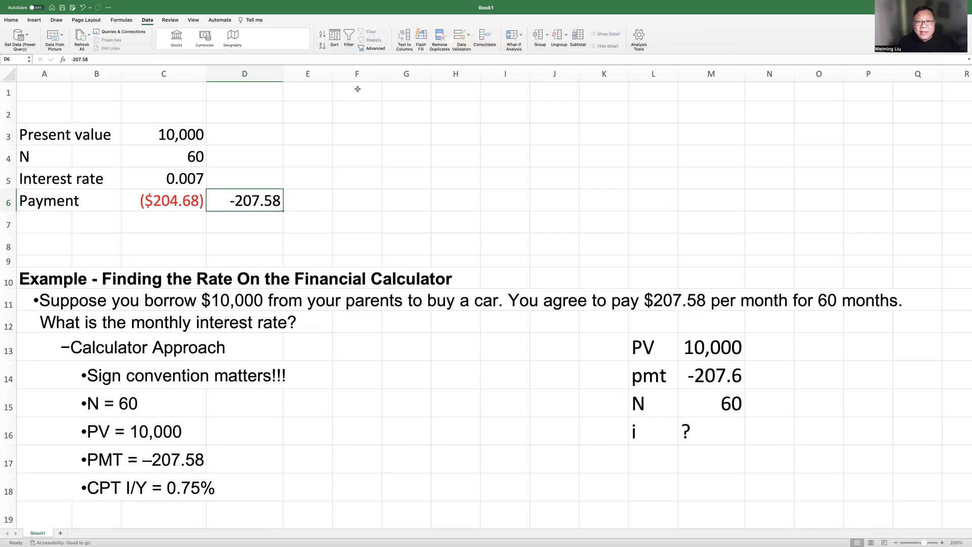
{"action": "left_click", "coordinate": [525, 58]}
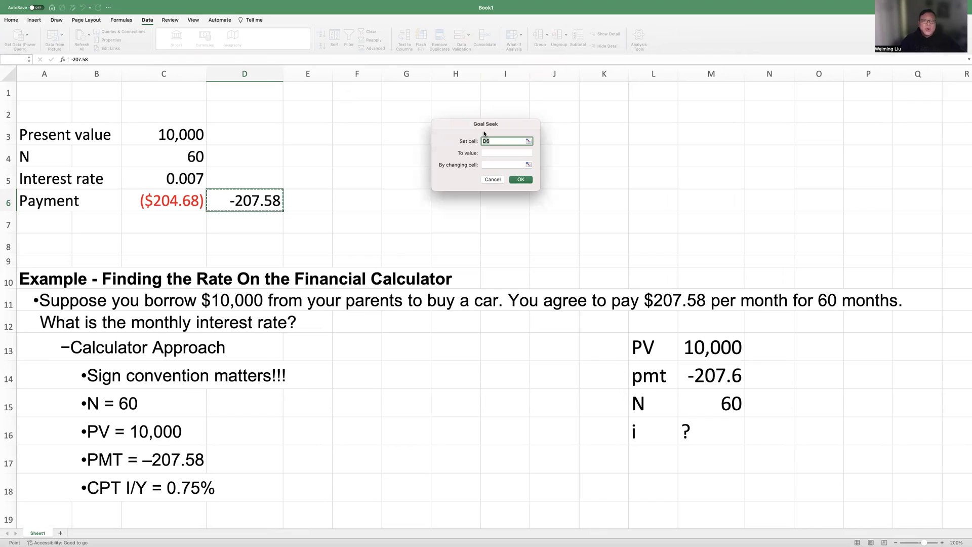
{"action": "left_click", "coordinate": [173, 201]}
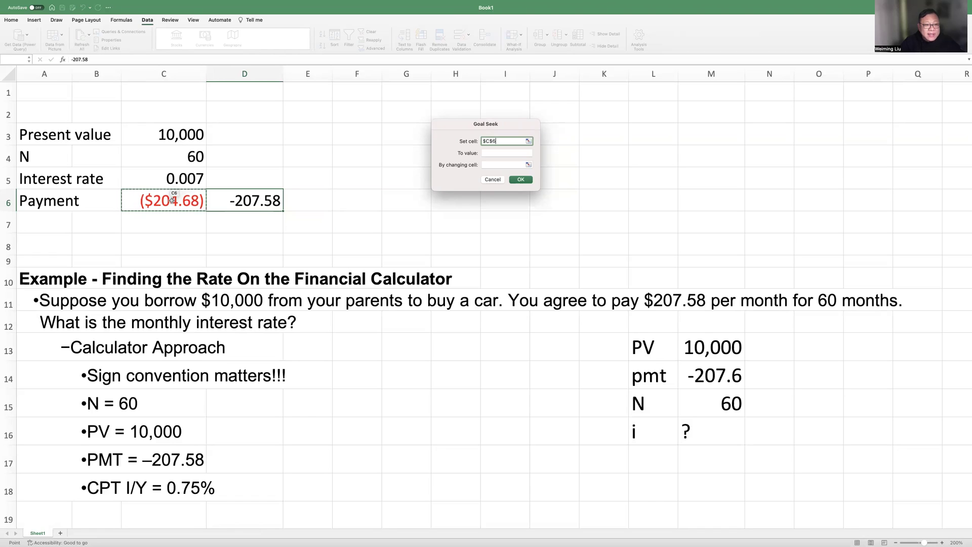
{"action": "left_click", "coordinate": [495, 153]}
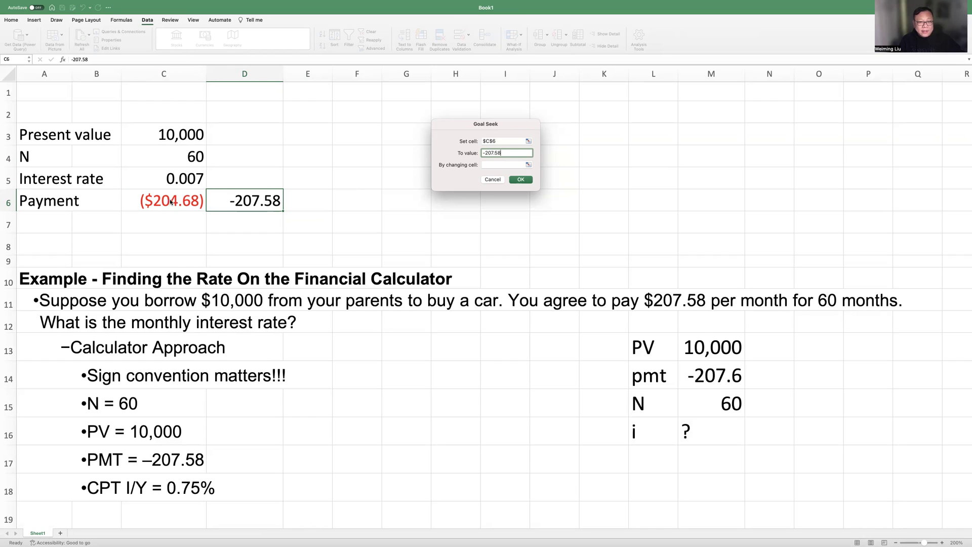
{"action": "left_click", "coordinate": [489, 165]}
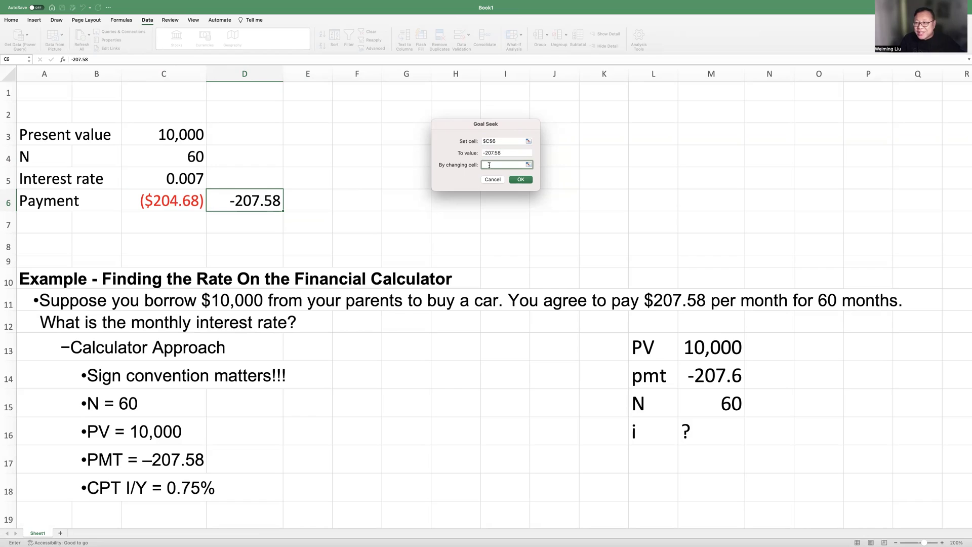
{"action": "left_click", "coordinate": [202, 177]}
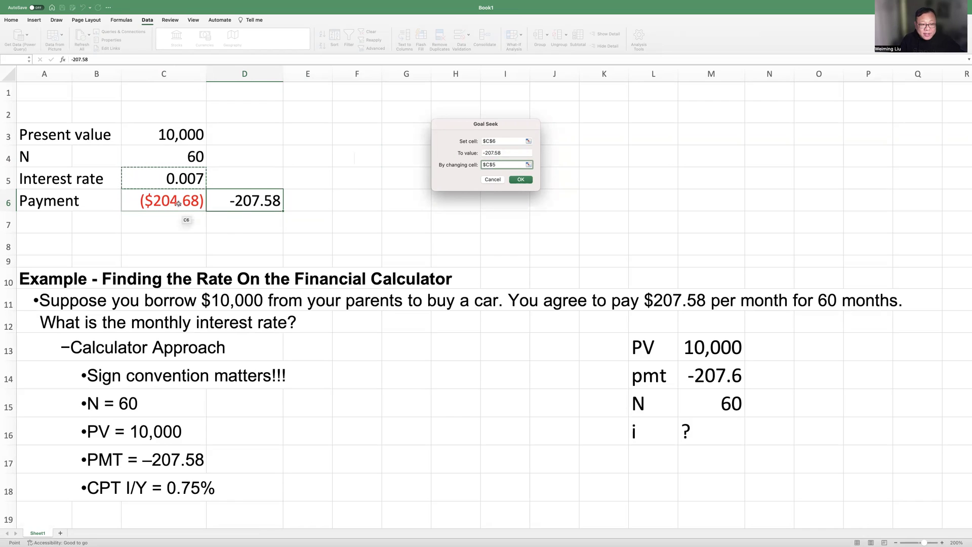
{"action": "left_click", "coordinate": [520, 180]}
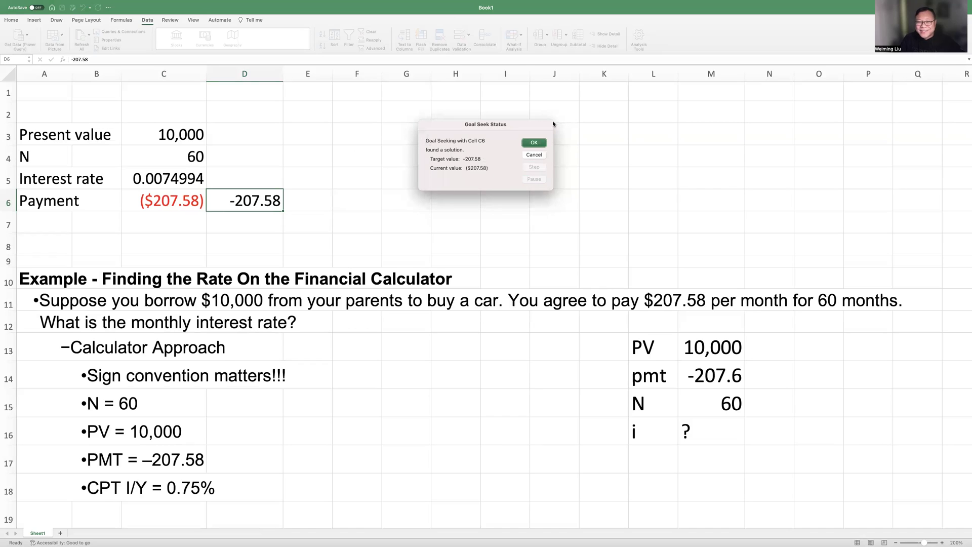
{"action": "left_click", "coordinate": [535, 142]}
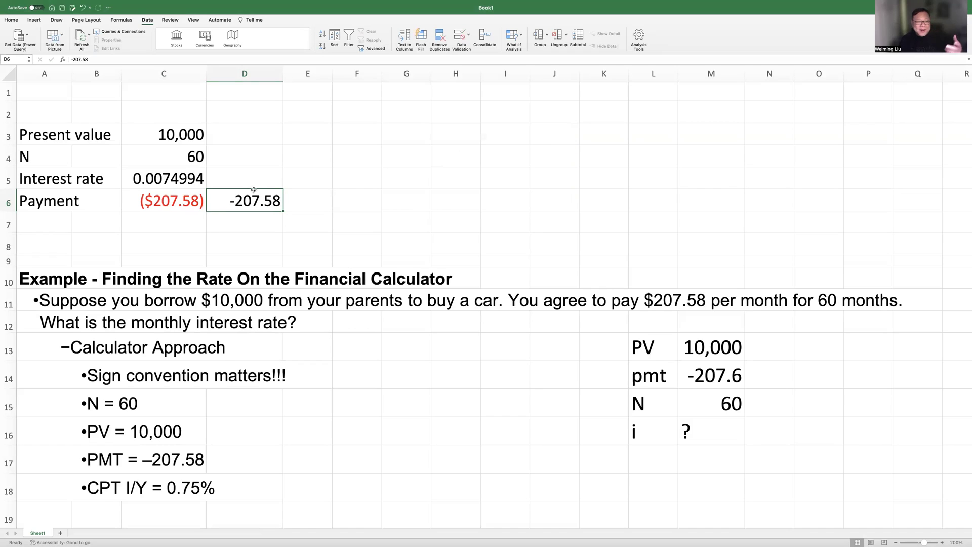
Examine the solved interest rate in C5 and check it against the worked example below.
{"action": "left_click", "coordinate": [163, 180]}
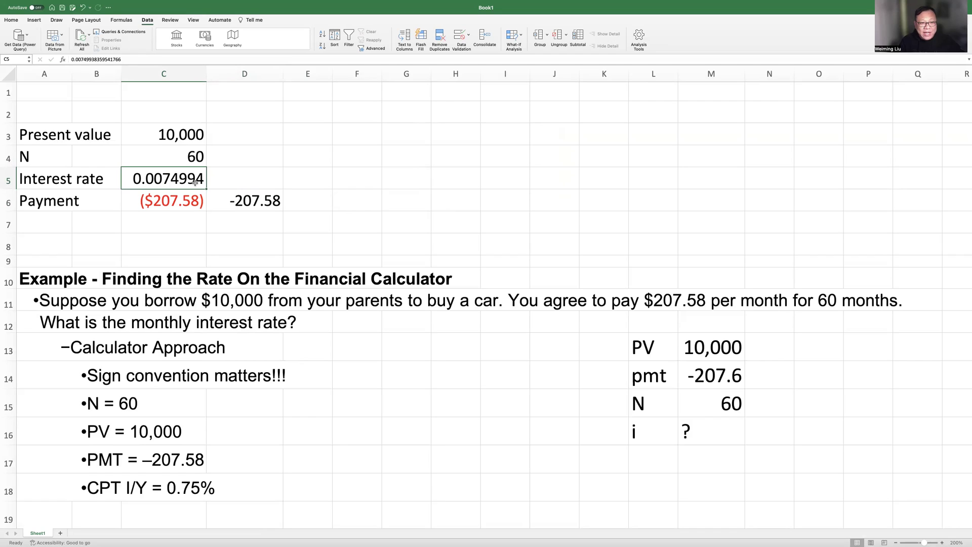
{"action": "left_click", "coordinate": [251, 185]}
{"action": "left_click", "coordinate": [167, 180]}
{"action": "scroll", "coordinate": [194, 177], "scroll_direction": "down", "scroll_amount": 1}
{"action": "scroll", "coordinate": [195, 177], "scroll_direction": "down", "scroll_amount": 2}
{"action": "scroll", "coordinate": [211, 175], "scroll_direction": "up", "scroll_amount": 3}
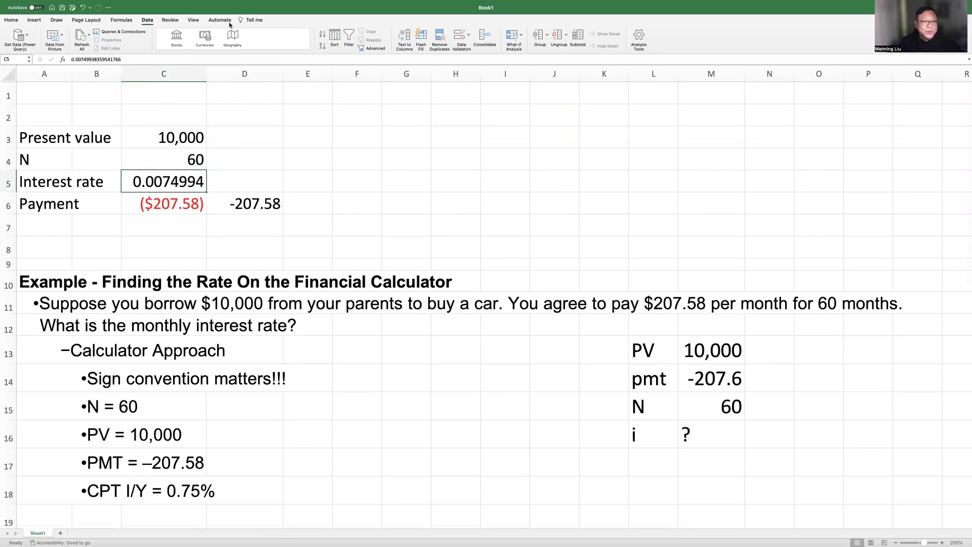
Open the What-If Analysis options to review where Goal Seek is found.
{"action": "left_click", "coordinate": [147, 20]}
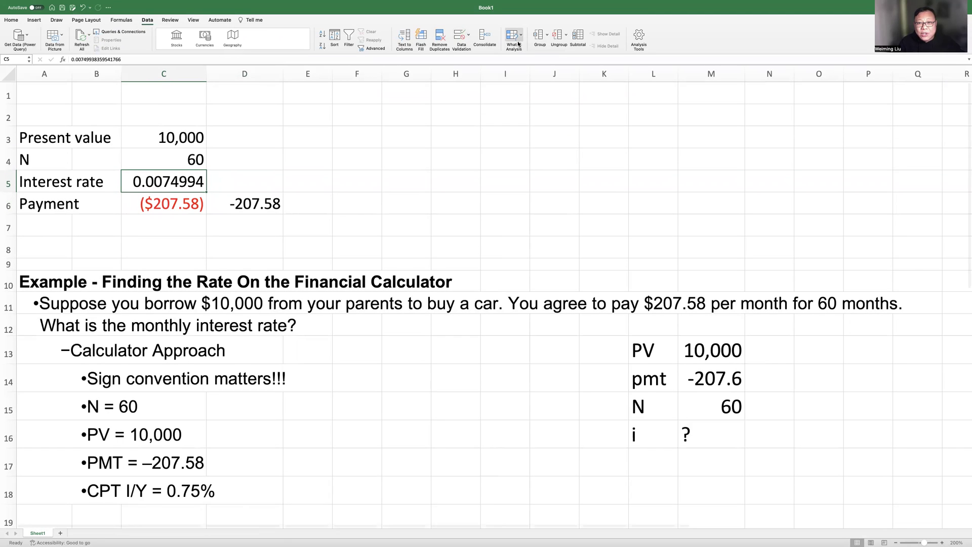
{"action": "left_click", "coordinate": [519, 44]}
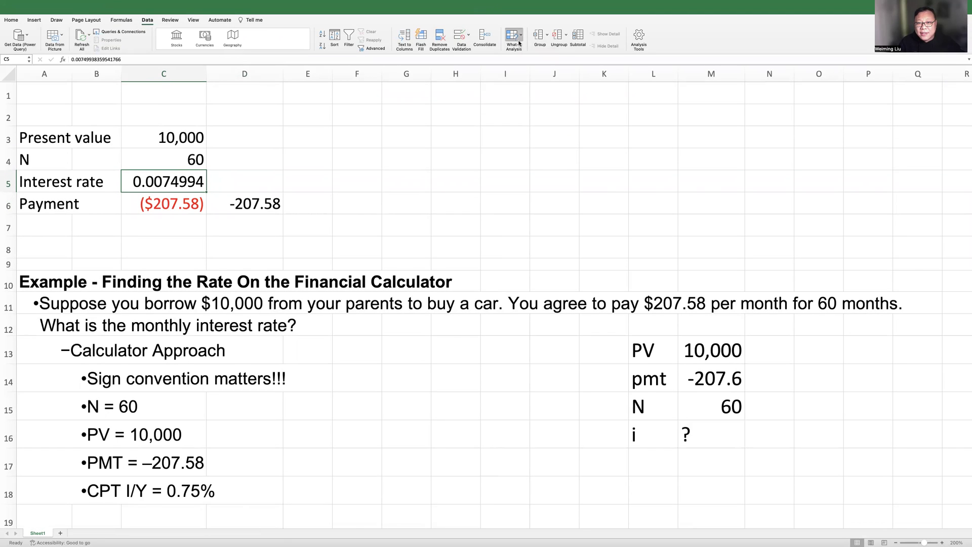